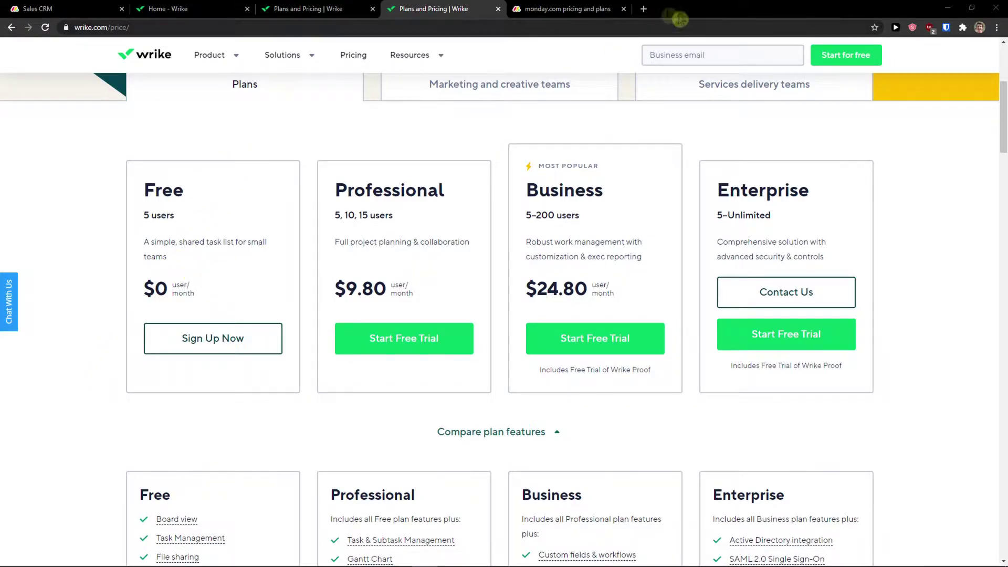
Step: Compare the Wrike and monday.com pricing plans, examining each Wrike tier's price, user limits and included features
{"action": "left_click", "coordinate": [594, 7]}
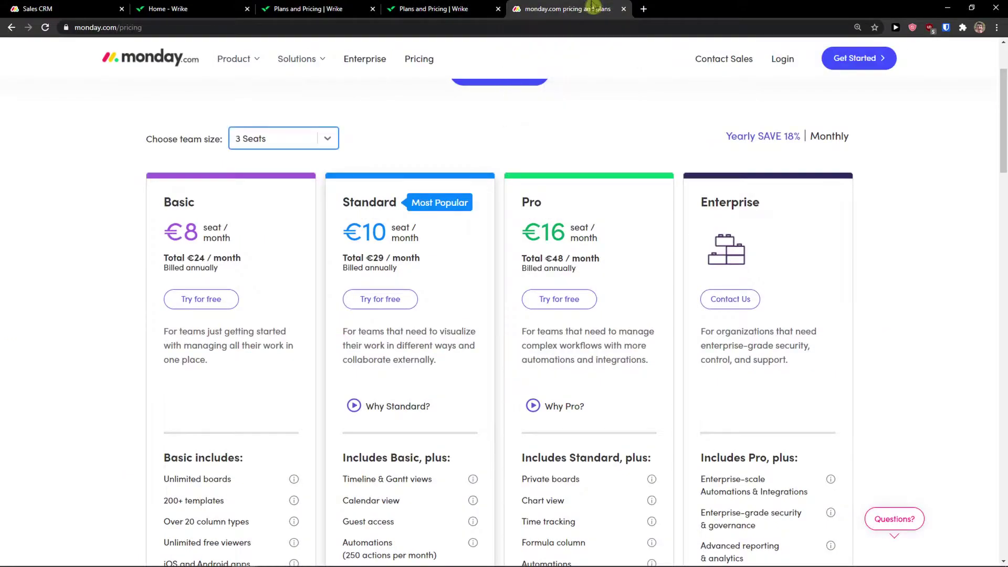
{"action": "left_click", "coordinate": [490, 8]}
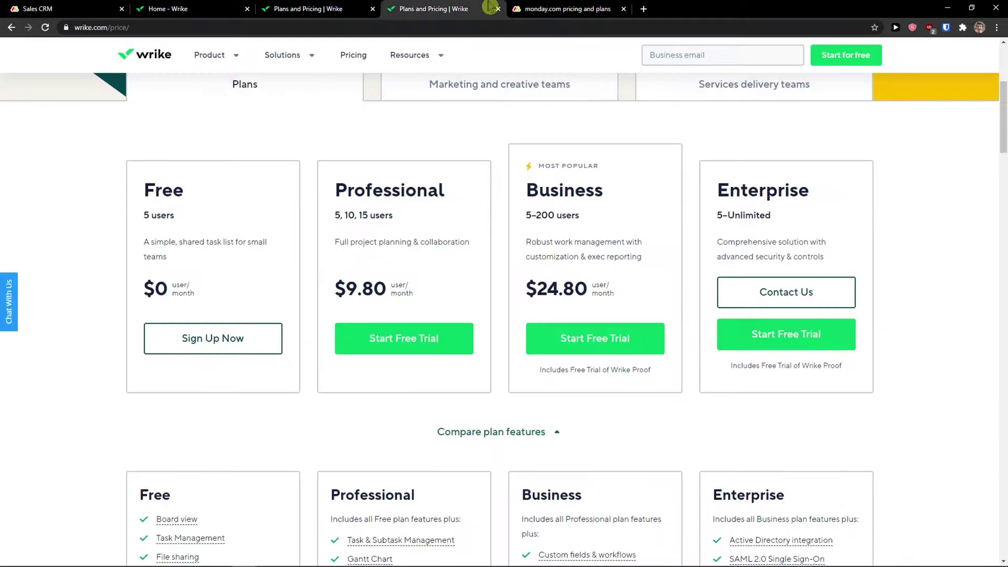
{"action": "left_click_drag", "start_coordinate": [147, 181], "coordinate": [181, 228]}
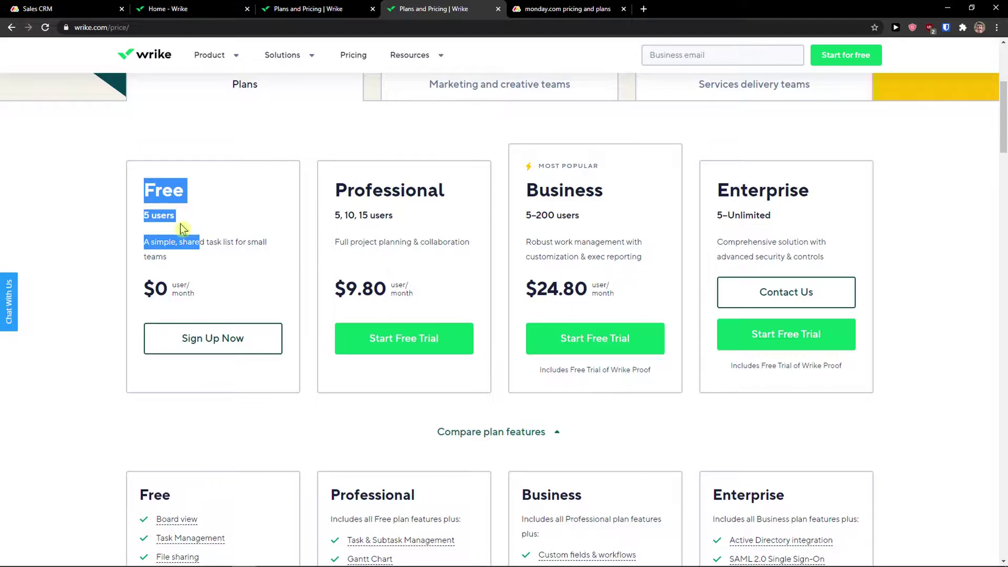
{"action": "scroll", "coordinate": [202, 252], "scroll_direction": "down", "scroll_amount": 3}
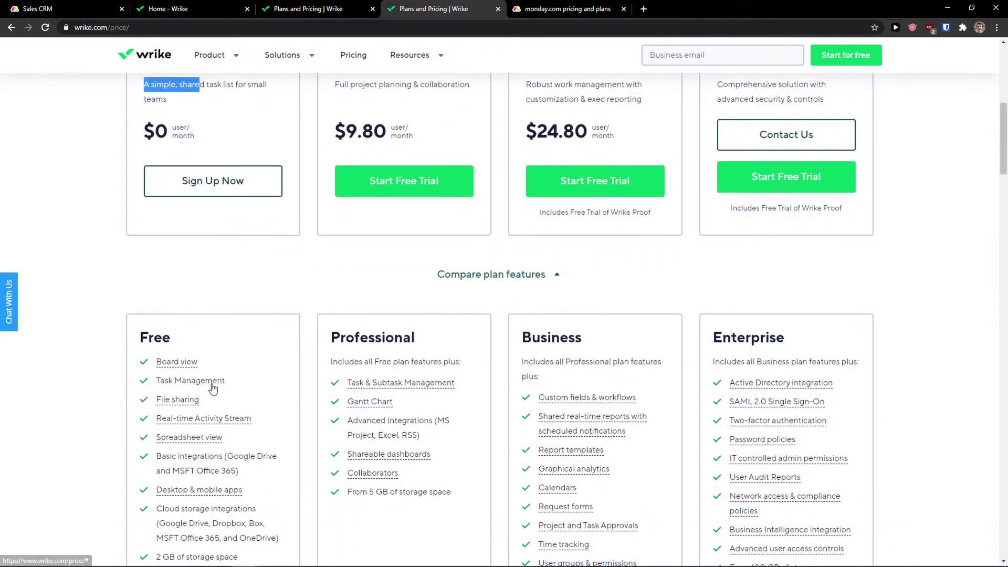
{"action": "scroll", "coordinate": [215, 380], "scroll_direction": "down", "scroll_amount": 1}
{"action": "scroll", "coordinate": [184, 337], "scroll_direction": "up", "scroll_amount": 3}
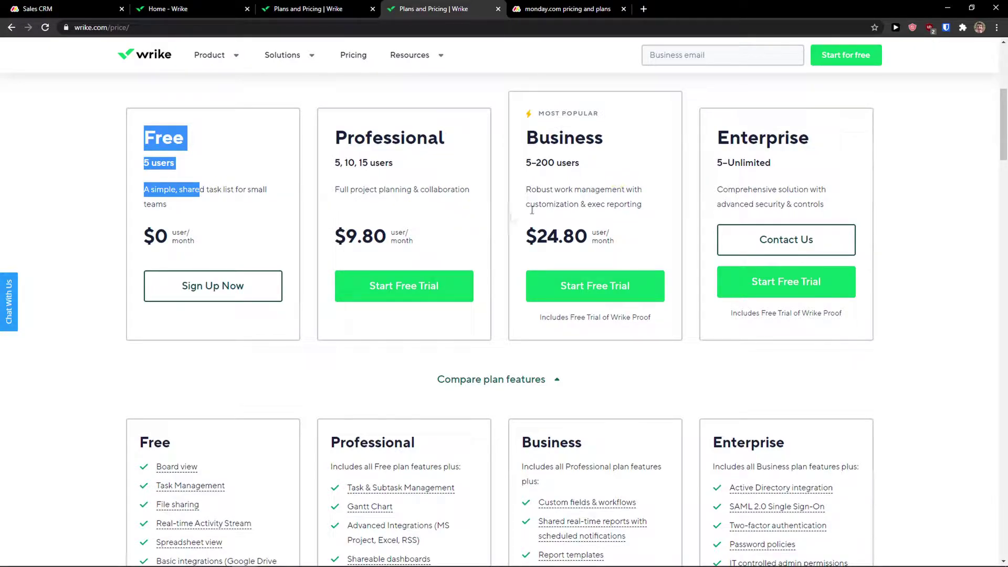
{"action": "left_click", "coordinate": [438, 227]}
{"action": "left_click", "coordinate": [564, 9]}
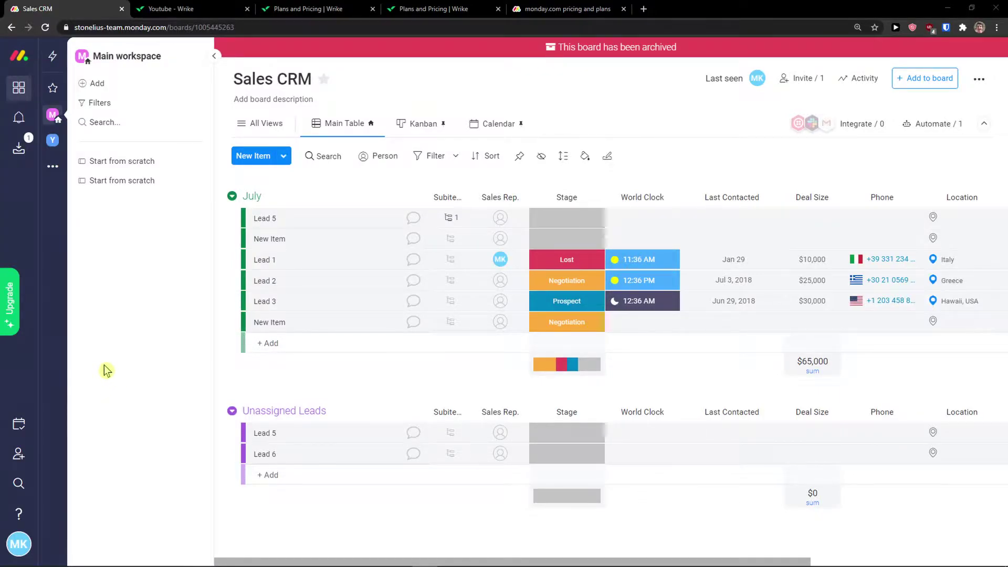
Step: Enable dark mode for the monday.com account
{"action": "left_click", "coordinate": [19, 544]}
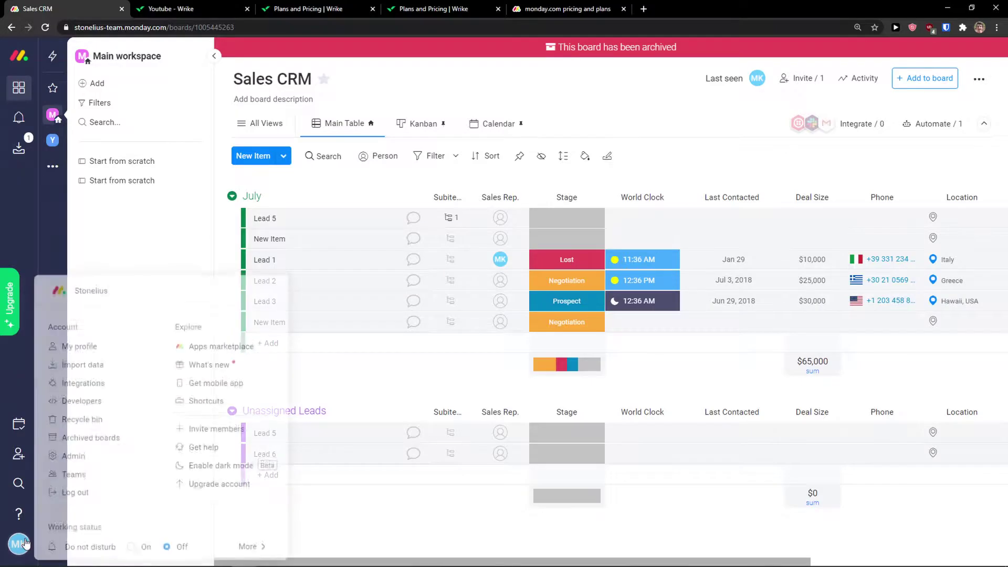
{"action": "left_click", "coordinate": [221, 461]}
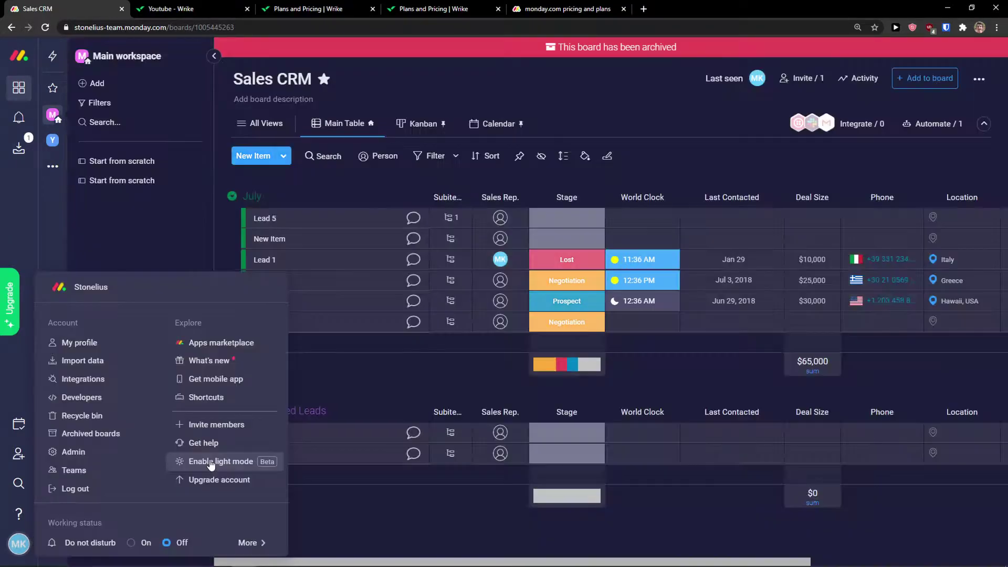
{"action": "left_click", "coordinate": [416, 530]}
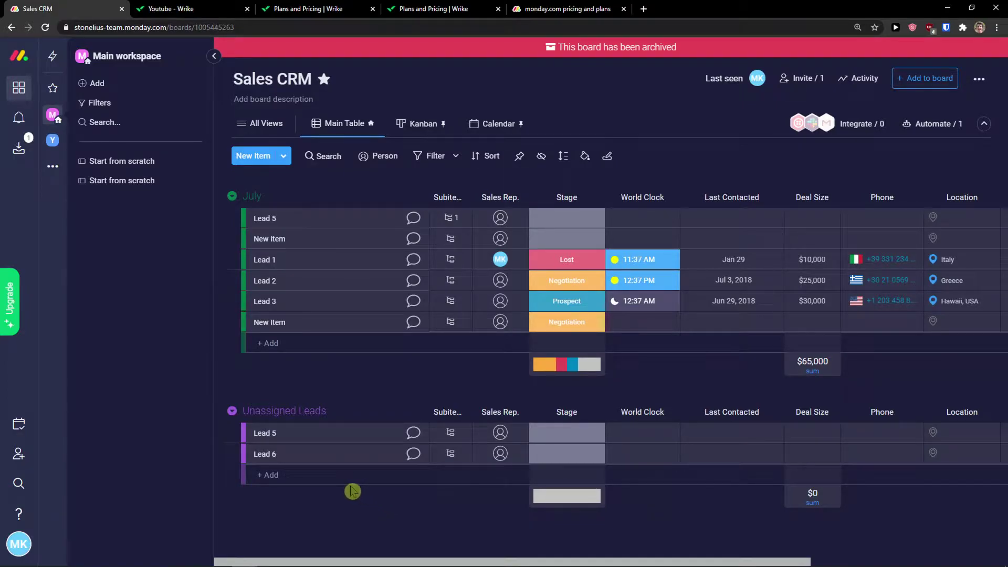
Step: Switch to Wrike and change the workspace theme to dark navy blue
{"action": "left_click", "coordinate": [172, 9]}
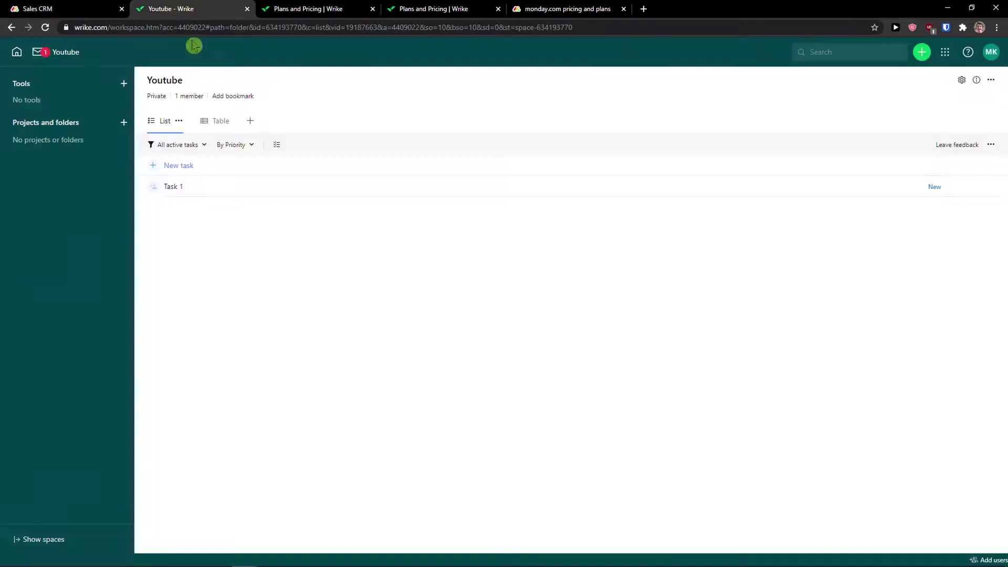
{"action": "left_click", "coordinate": [992, 53]}
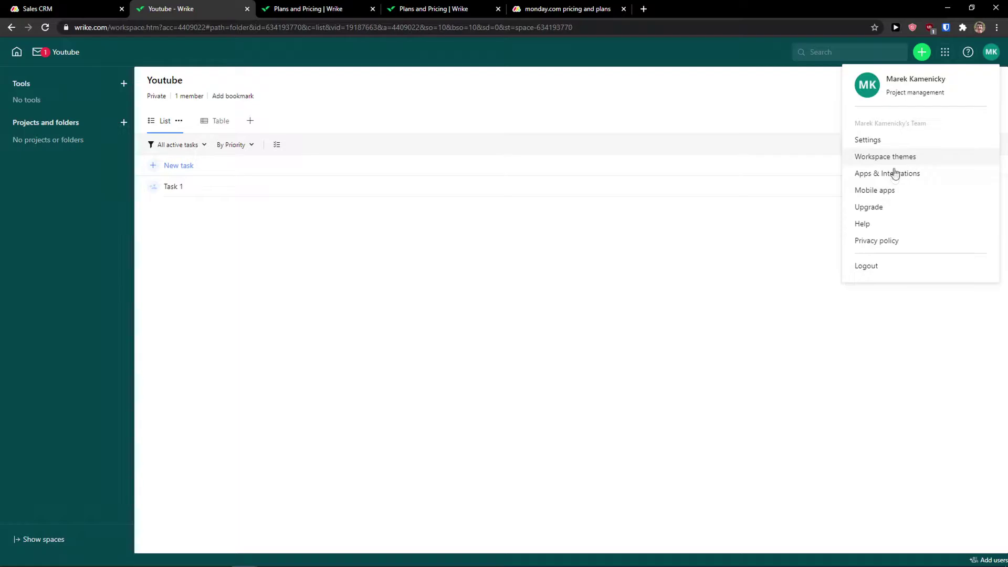
{"action": "key", "text": "ctrl+shift+Tab"}
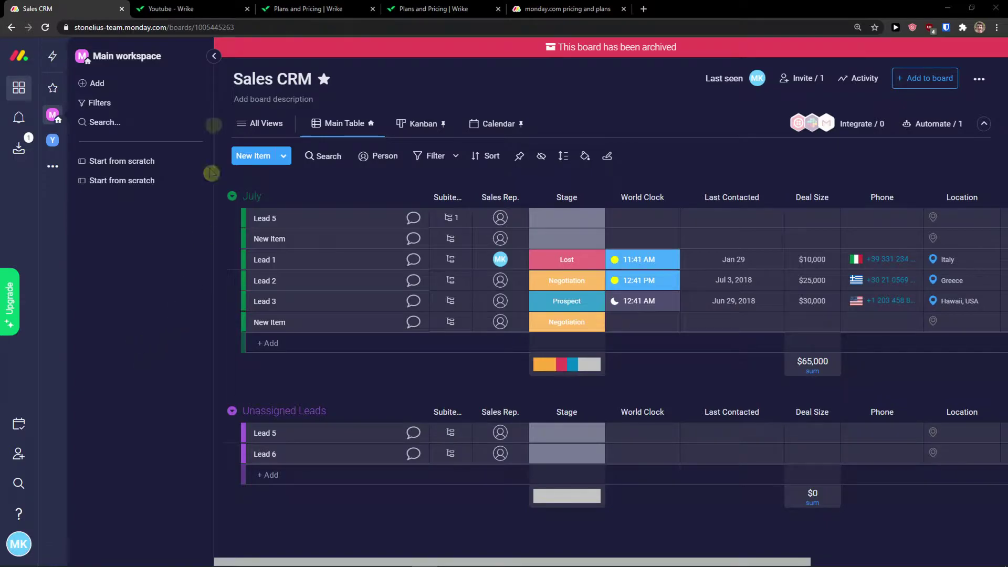
{"action": "left_click", "coordinate": [184, 8]}
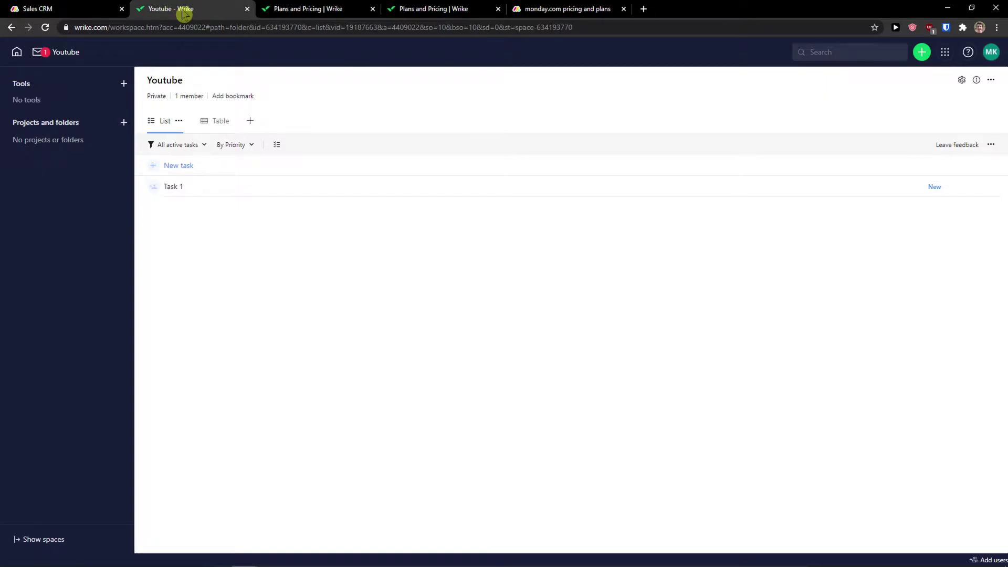
Step: Switch to monday.com and create a new workspace named YoutubeChannel
{"action": "left_click", "coordinate": [66, 8]}
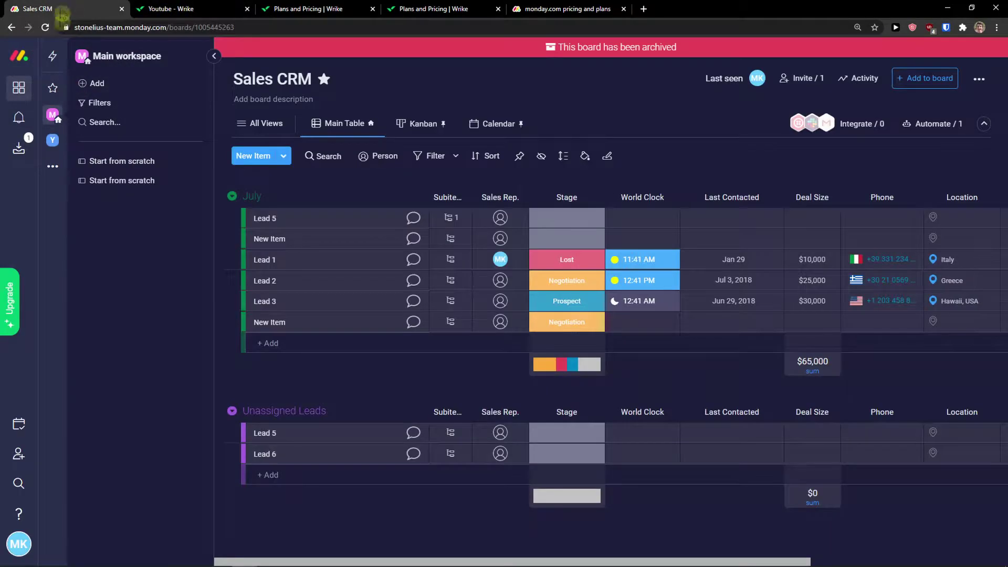
{"action": "left_click", "coordinate": [55, 167]}
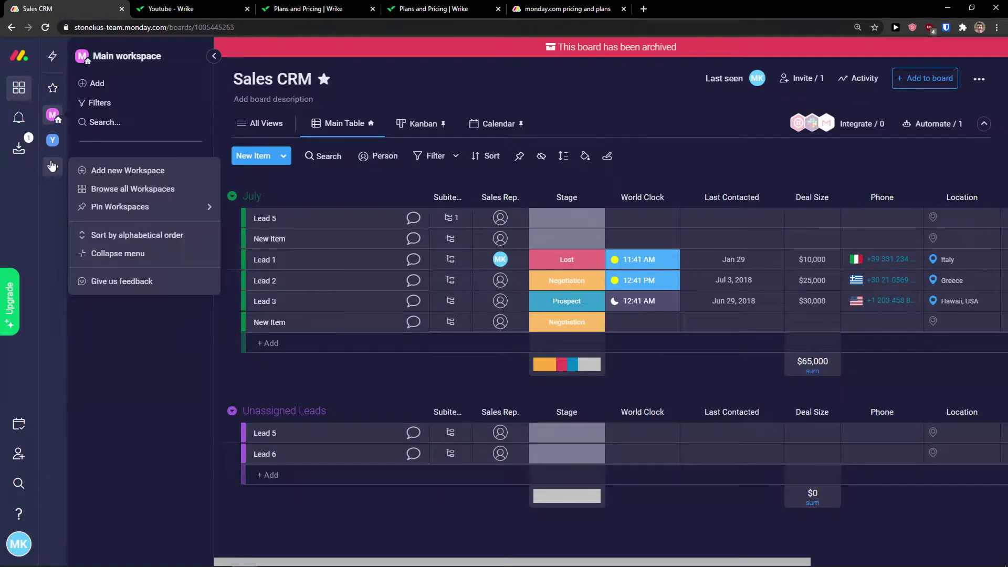
{"action": "left_click", "coordinate": [88, 170]}
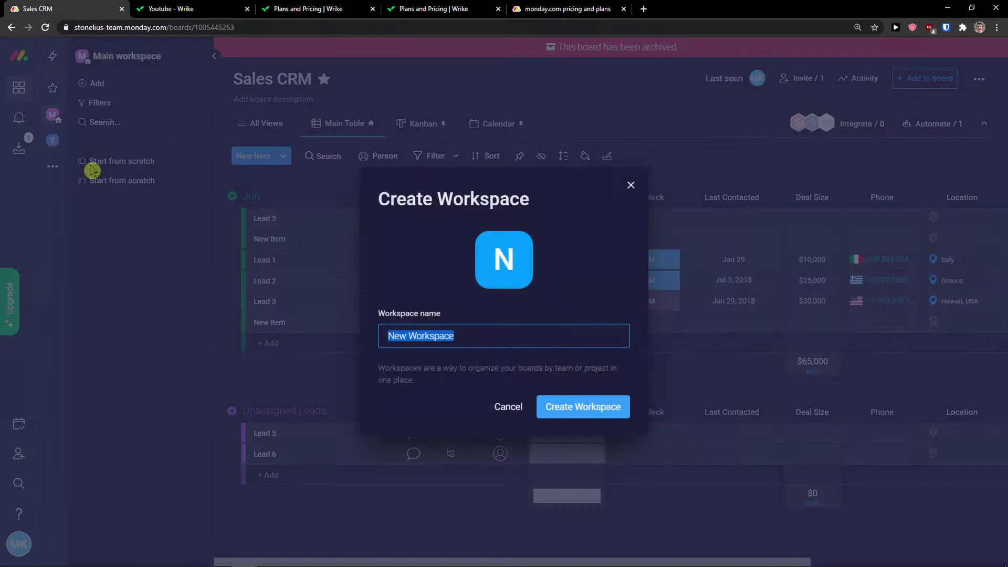
{"action": "type", "text": "Y"}
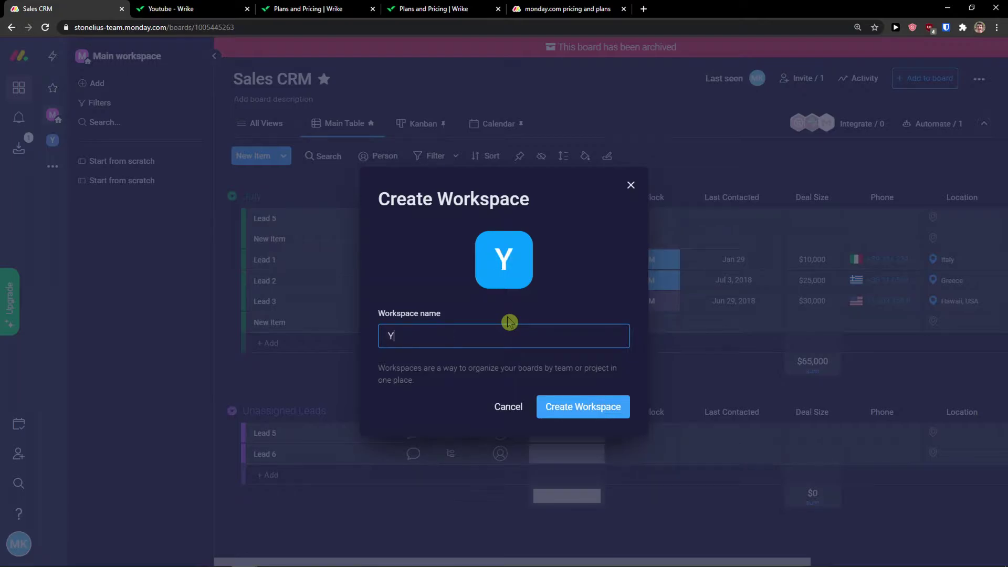
{"action": "type", "text": "outubeChannel"}
{"action": "left_click", "coordinate": [576, 413]}
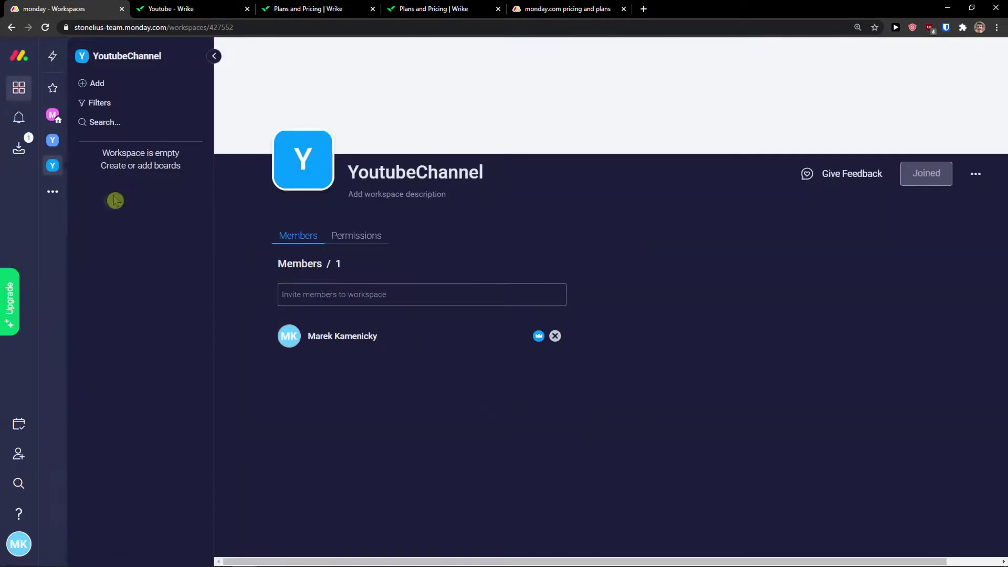
Step: Browse the template center for the YoutubeChannel workspace, examining the recommended, Build Your Own, Marketing, Sales & CRM and Freelancers templates
{"action": "left_click", "coordinate": [110, 85]}
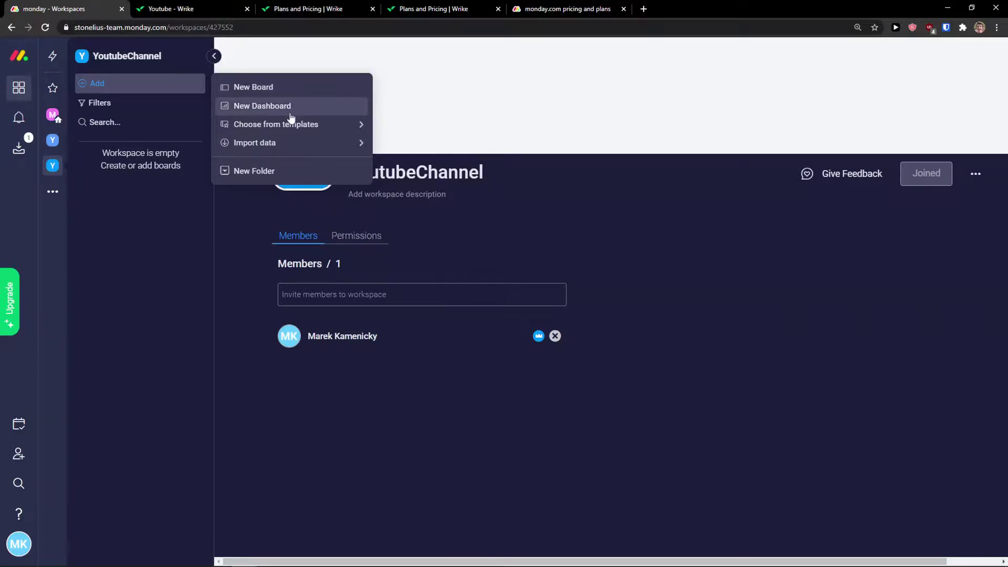
{"action": "mouse_move", "coordinate": [292, 127]}
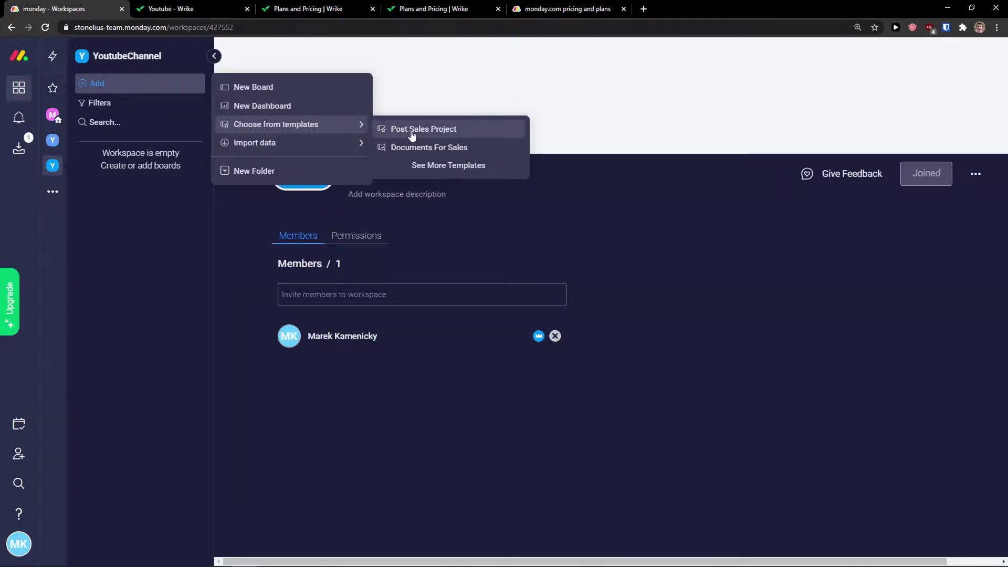
{"action": "left_click", "coordinate": [415, 167]}
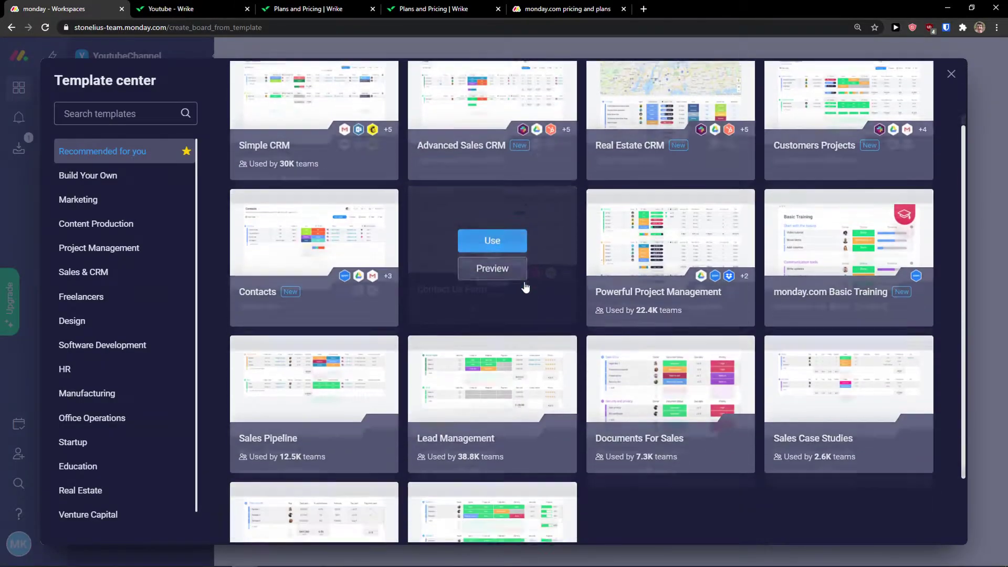
{"action": "scroll", "coordinate": [465, 281], "scroll_direction": "down", "scroll_amount": 2}
{"action": "scroll", "coordinate": [315, 252], "scroll_direction": "up", "scroll_amount": 1}
{"action": "left_click", "coordinate": [78, 177]}
{"action": "left_click", "coordinate": [79, 199]}
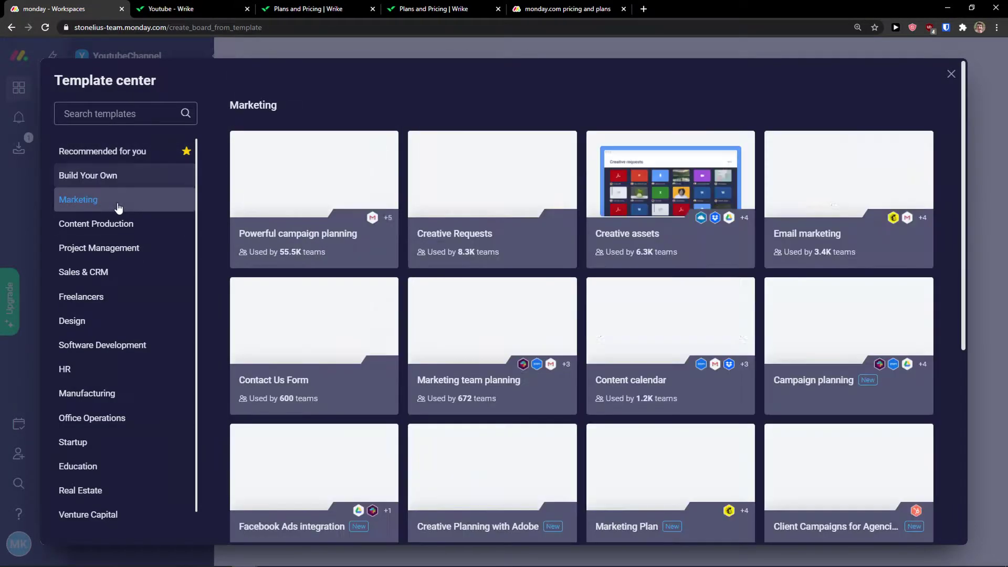
{"action": "scroll", "coordinate": [315, 263], "scroll_direction": "down", "scroll_amount": 3}
{"action": "left_click", "coordinate": [142, 273]}
{"action": "left_click", "coordinate": [150, 296]}
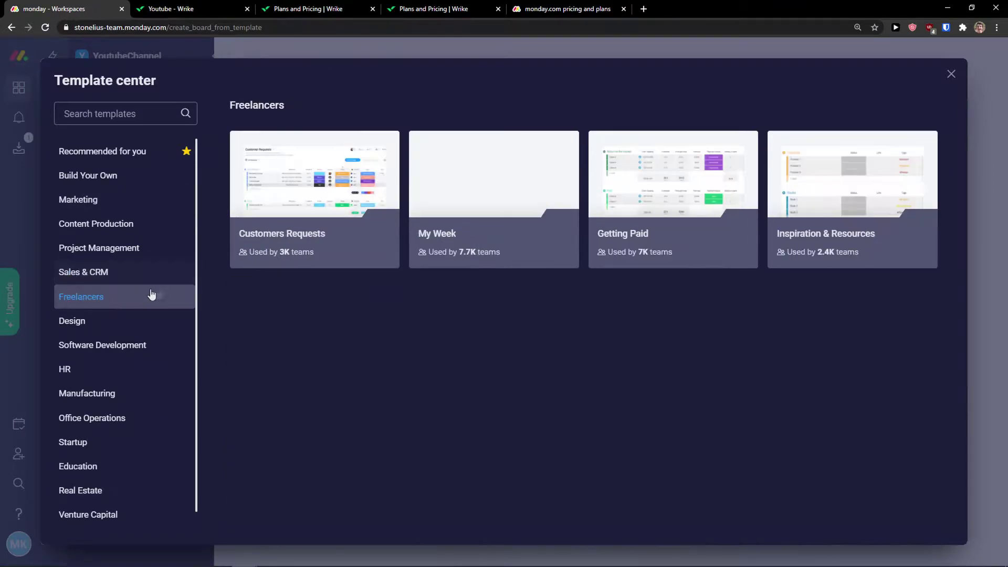
Step: Switch to Wrike and create a private space named Youtube Channel from the home page
{"action": "left_click", "coordinate": [199, 9]}
{"action": "left_click", "coordinate": [15, 54]}
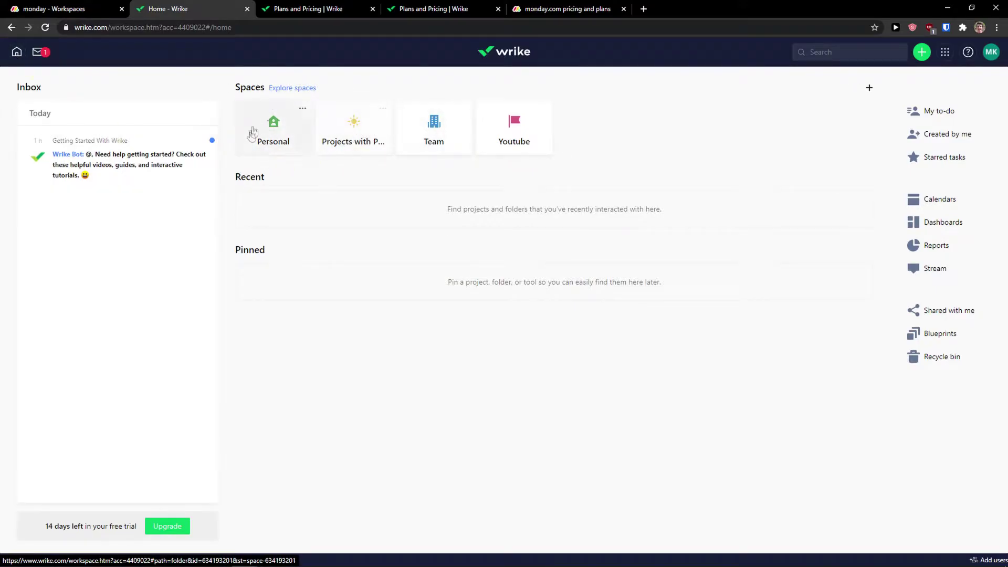
{"action": "left_click", "coordinate": [869, 88]}
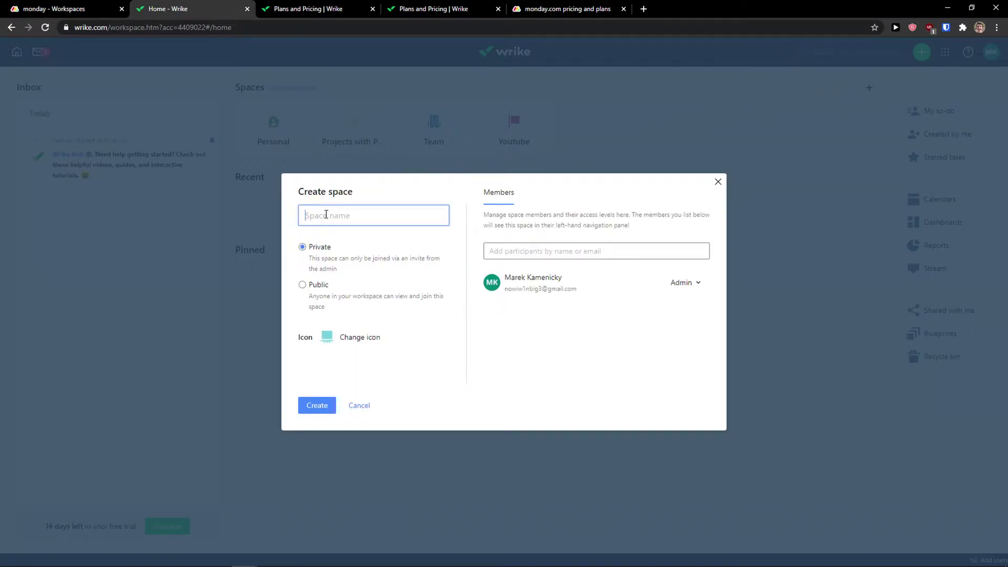
{"action": "type", "text": "Youtube Chane"}
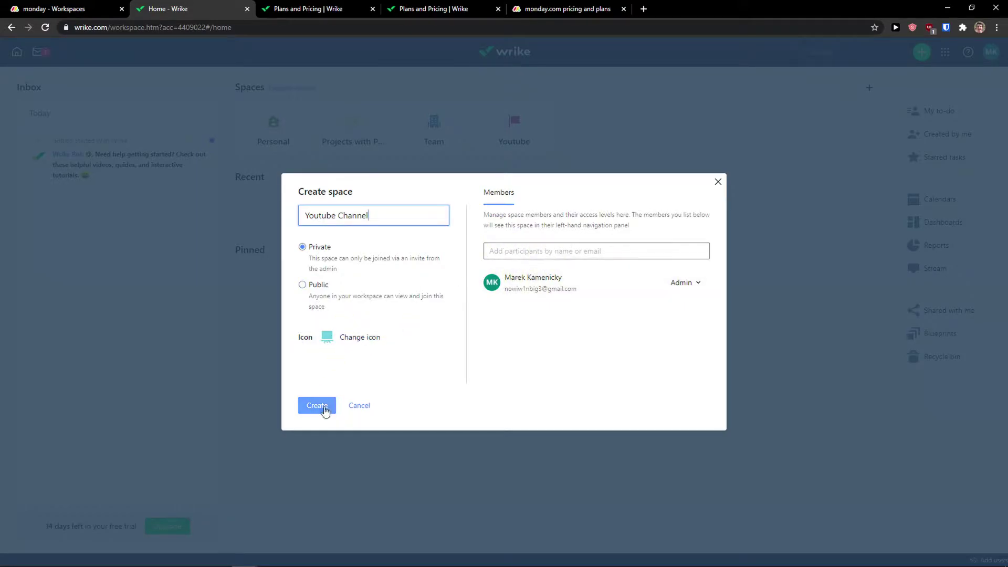
{"action": "key", "text": "ctrl+plus"}
{"action": "key", "text": "ctrl+plus"}
{"action": "left_click", "coordinate": [285, 427]}
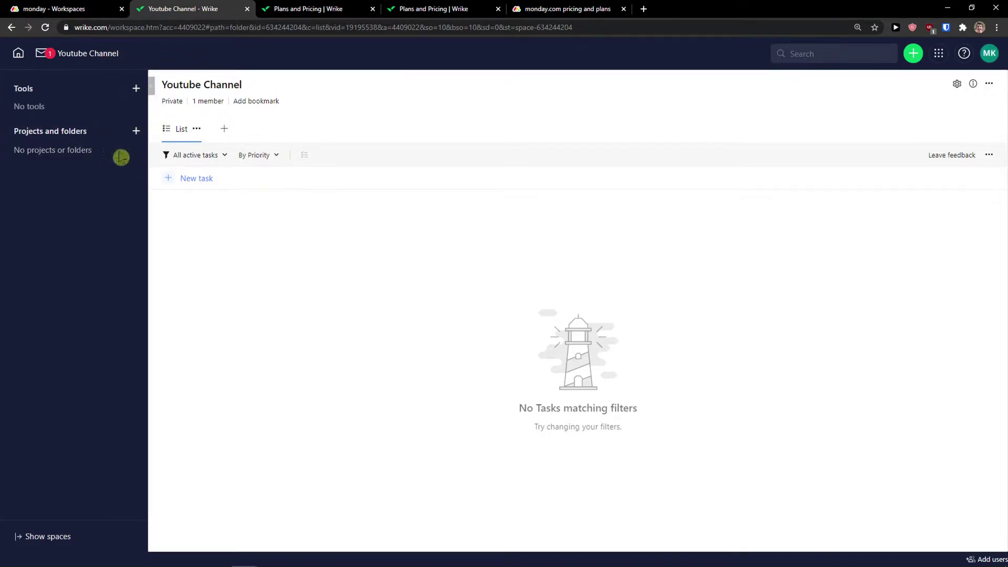
Step: Start a new project in the Youtube Channel space and name it Youtube Channel1
{"action": "left_click", "coordinate": [135, 131]}
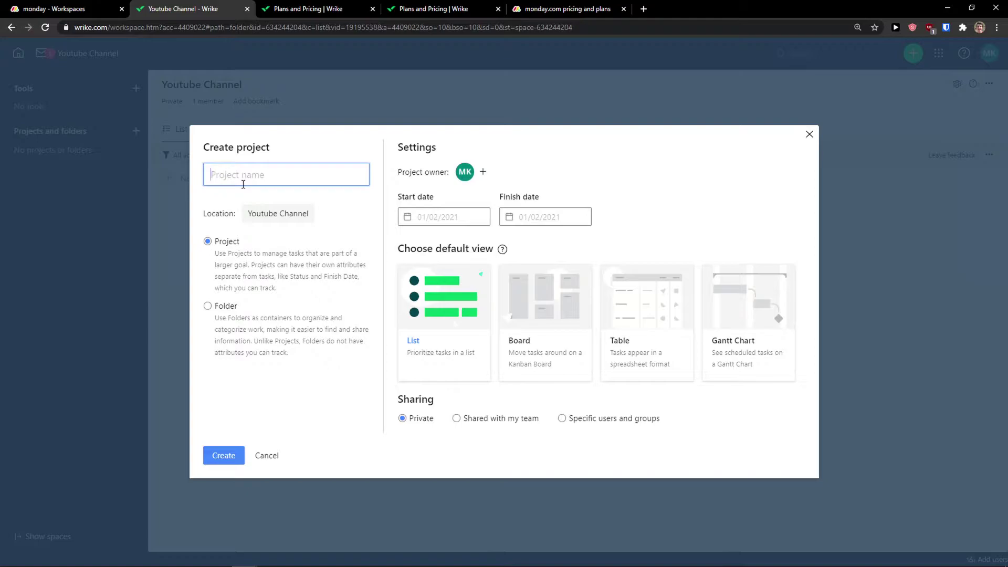
{"action": "type", "text": "Youtube Channel1"}
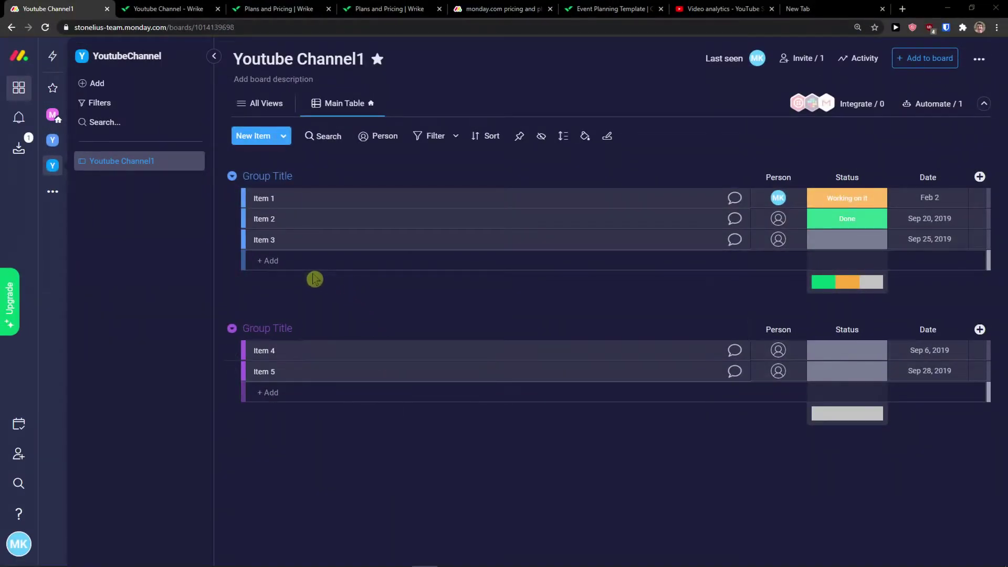
Step: Add an item named Youtube Yoga Video to the first group of the monday.com board Youtube Channel1
{"action": "left_click", "coordinate": [679, 258]}
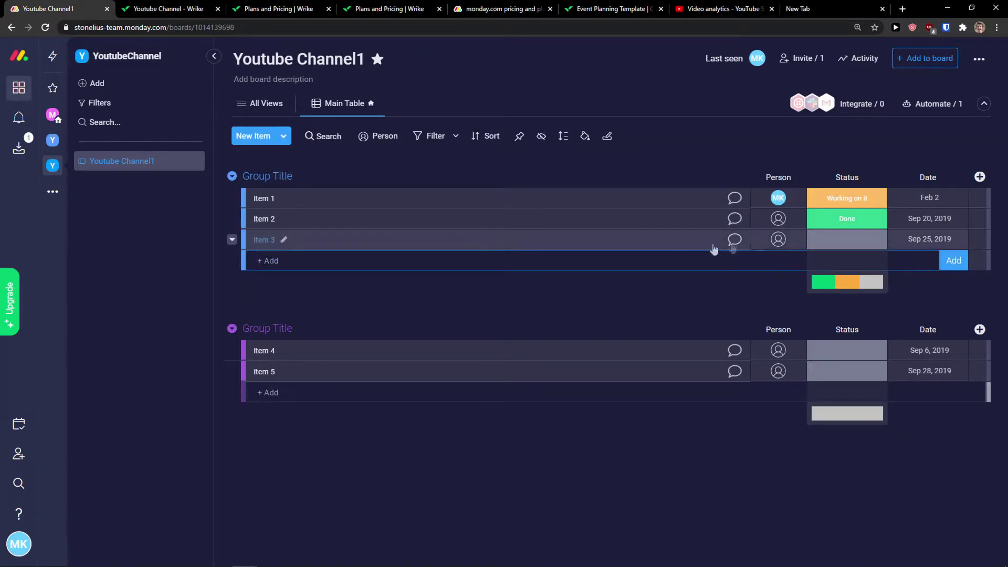
{"action": "type", "text": "Youtube Video"}
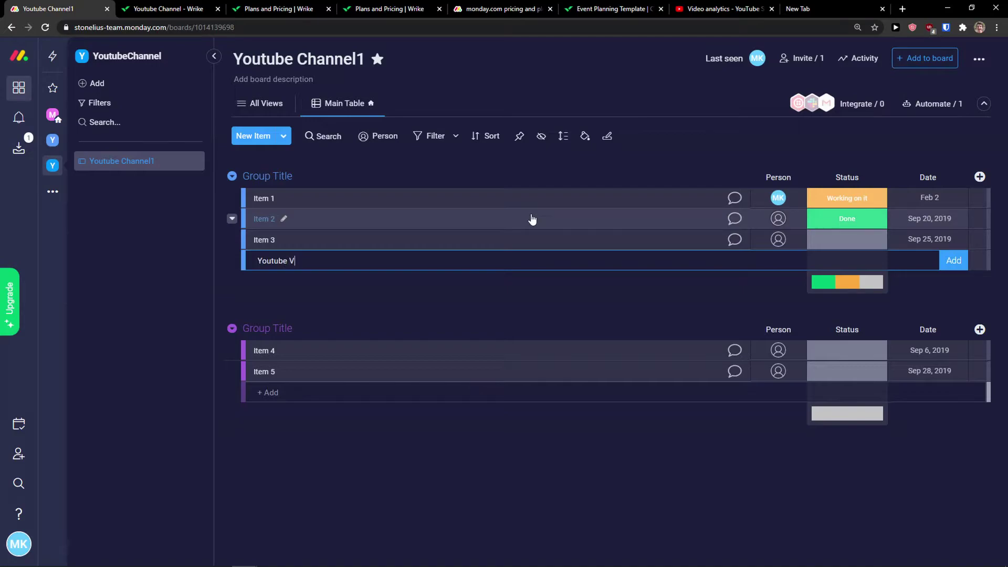
{"action": "key", "text": "BackSpace"}
{"action": "key", "text": "BackSpace"}
{"action": "key", "text": "BackSpace"}
{"action": "key", "text": "BackSpace"}
{"action": "key", "text": "BackSpace"}
{"action": "type", "text": "Yoga Video"}
{"action": "key", "text": "Return"}
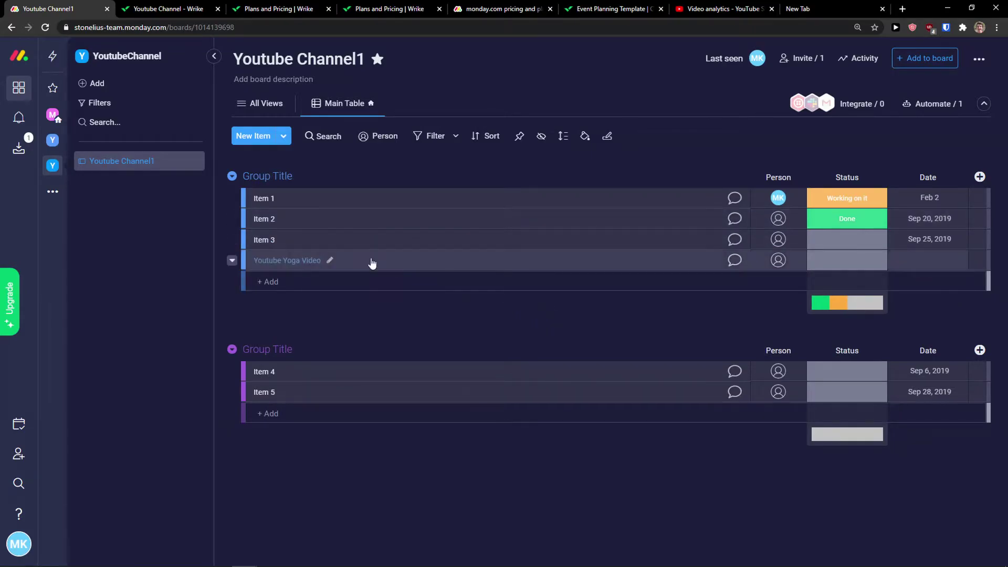
Step: Open the Youtube Yoga Video item to examine its updates, activity log and the views that can be added
{"action": "left_click", "coordinate": [372, 262]}
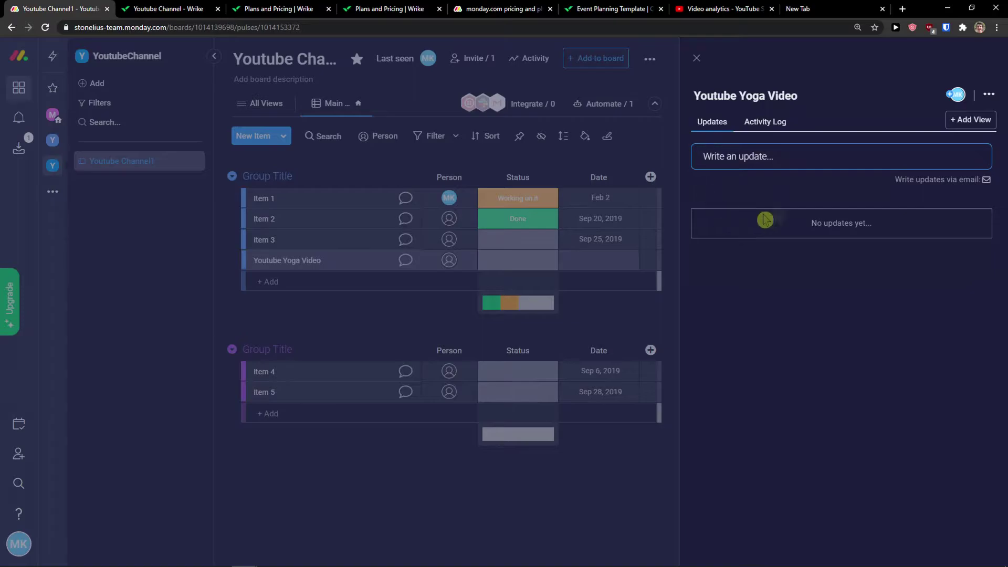
{"action": "left_click", "coordinate": [759, 122]}
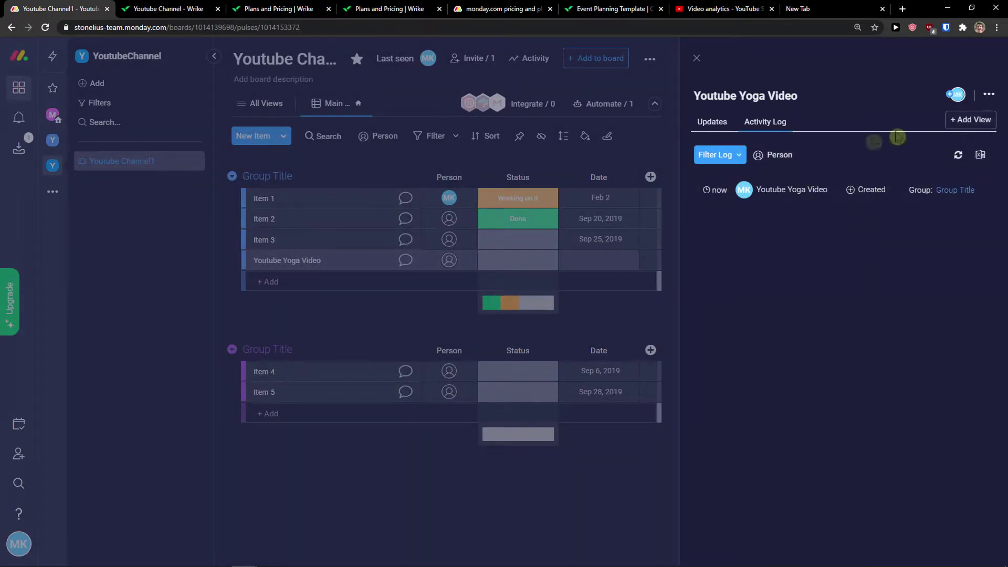
{"action": "left_click", "coordinate": [963, 122]}
{"action": "mouse_move", "coordinate": [434, 268]}
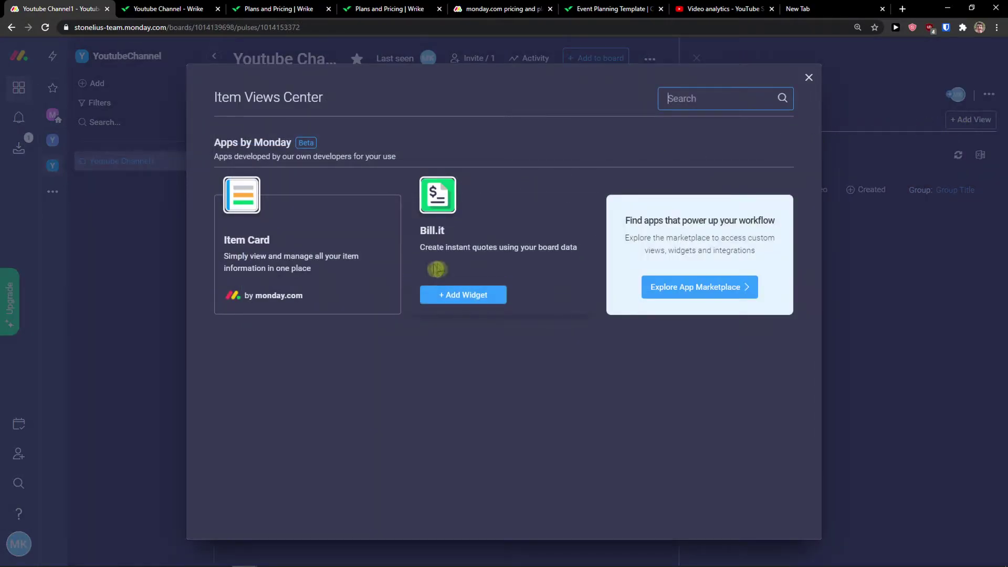
Step: Add the Item Card view to the Youtube Yoga Video item, display it, and close the item
{"action": "mouse_move", "coordinate": [305, 268]}
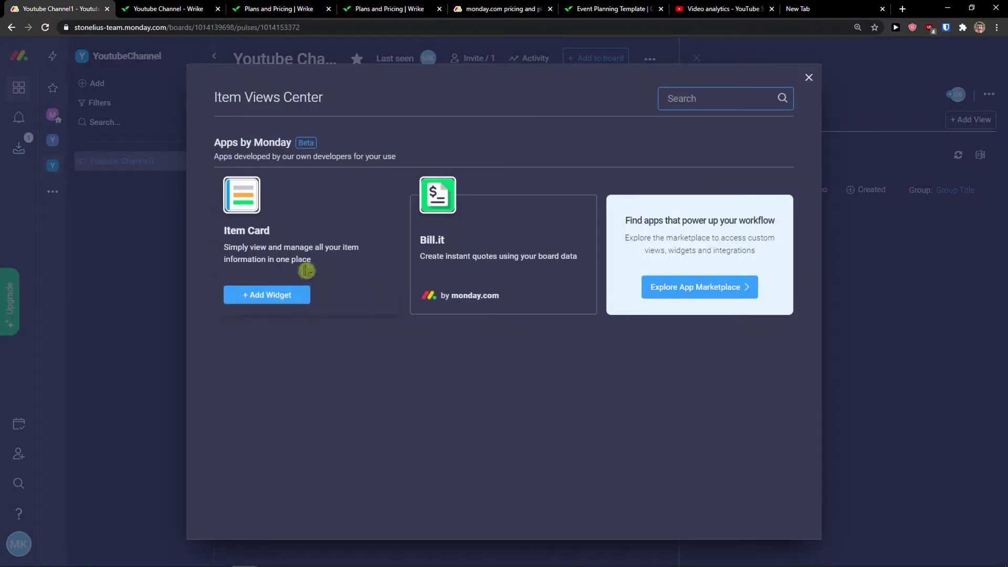
{"action": "left_click", "coordinate": [298, 298]}
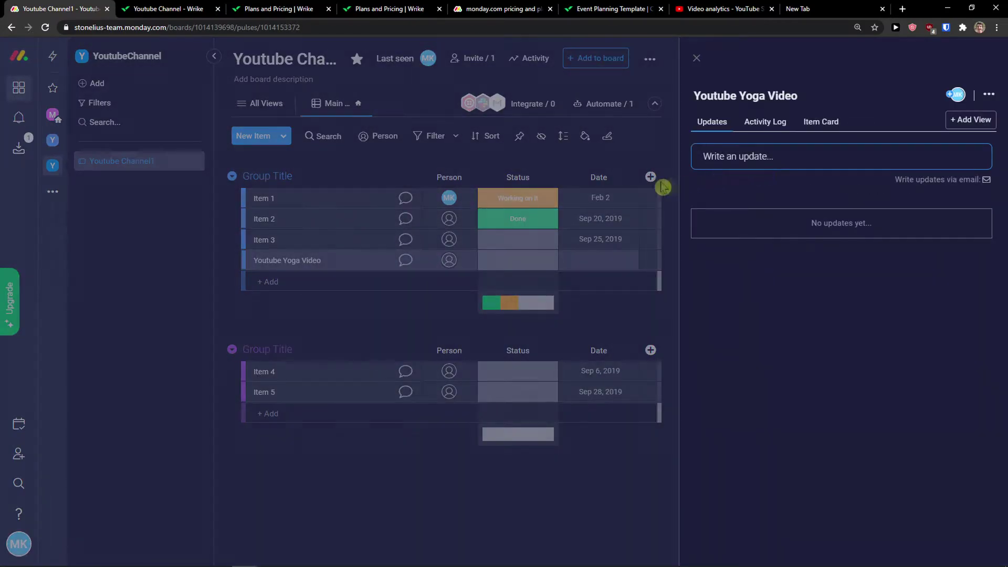
{"action": "left_click", "coordinate": [799, 119]}
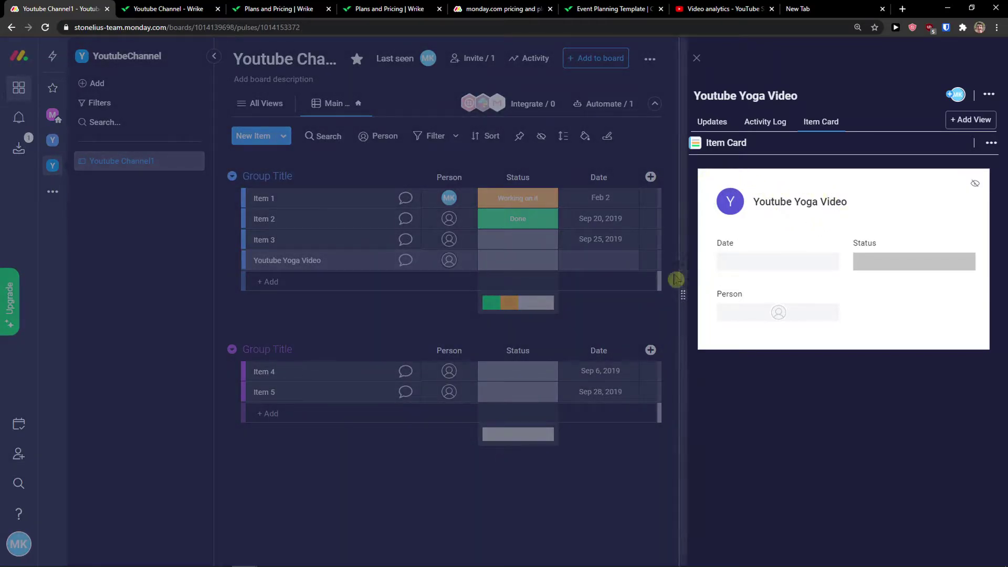
{"action": "left_click", "coordinate": [697, 58]}
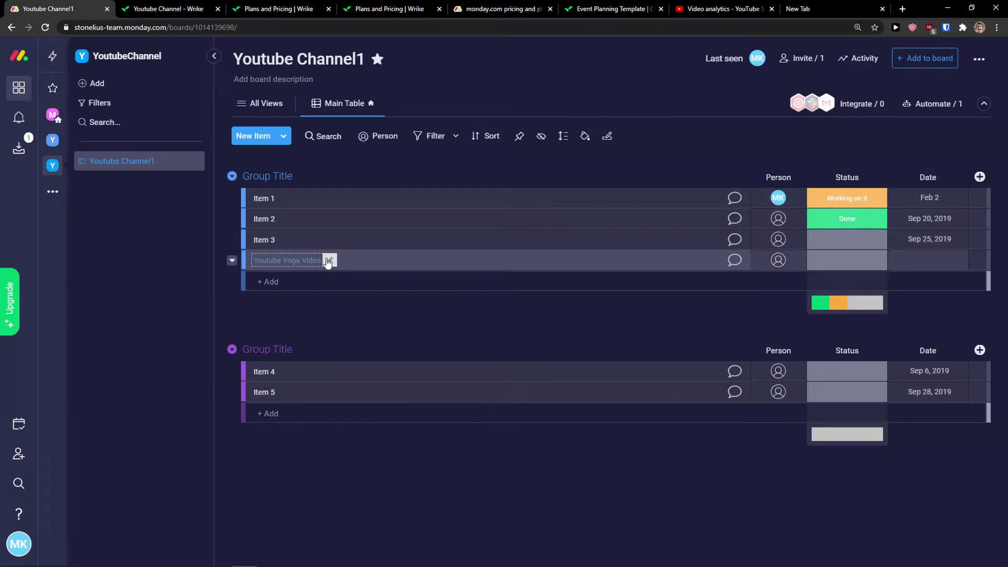
Step: Switch to Wrike and add a Table view to the Youtube Channel space
{"action": "left_click", "coordinate": [160, 8]}
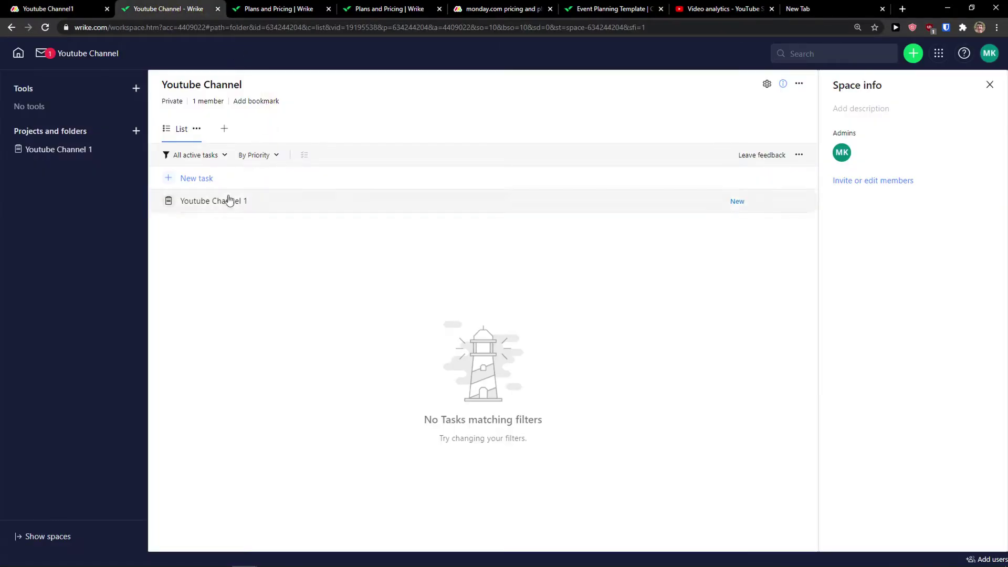
{"action": "left_click", "coordinate": [224, 129]}
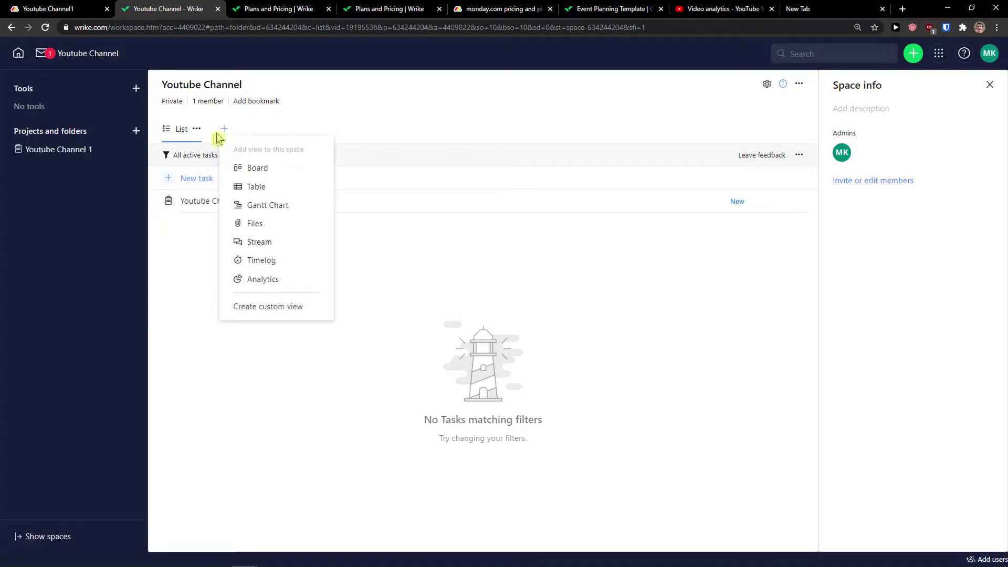
{"action": "left_click", "coordinate": [255, 188]}
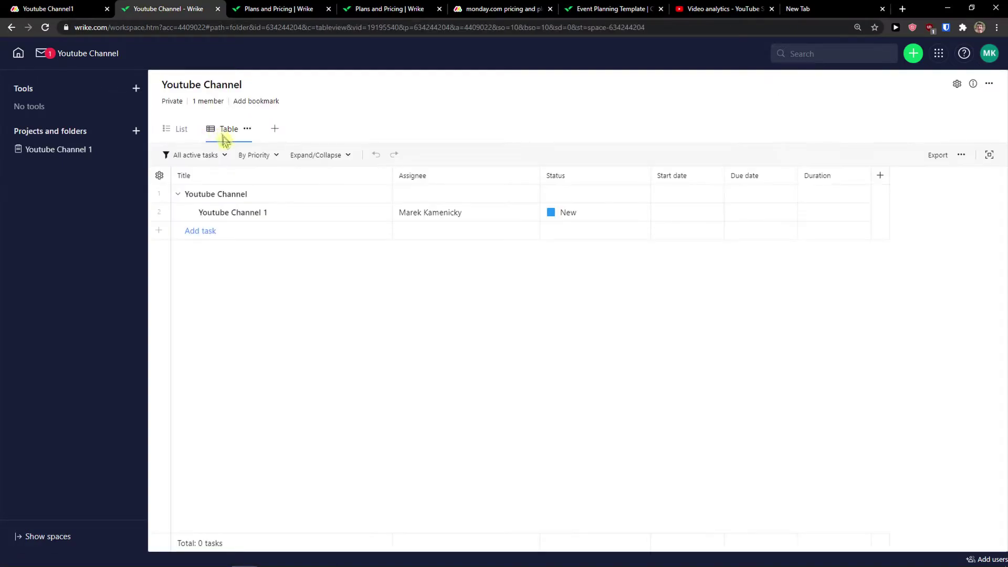
Step: Add a task named Youtube Video to the Youtube Channel table
{"action": "left_click", "coordinate": [210, 232]}
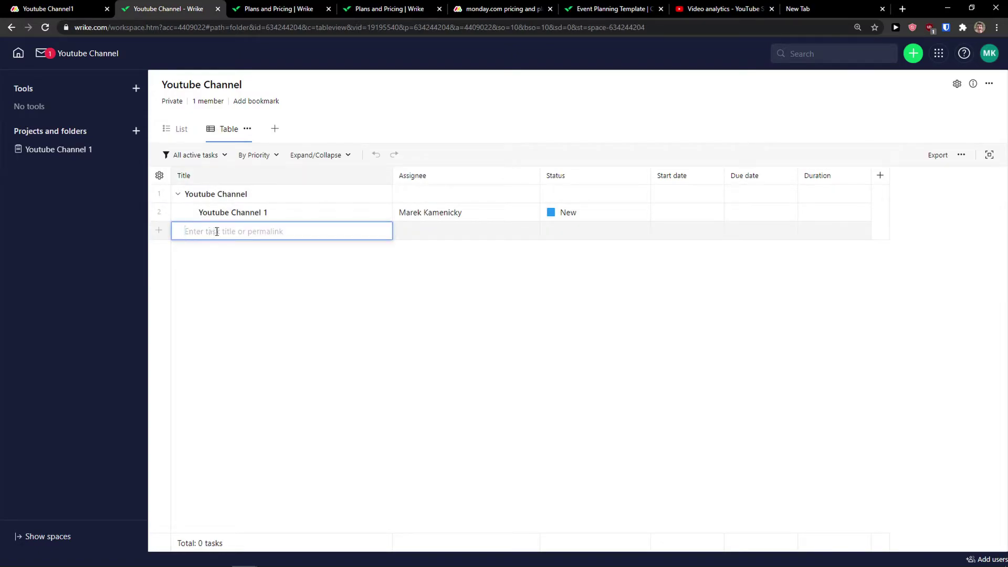
{"action": "type", "text": "Youtube Video"}
{"action": "key", "text": "Return"}
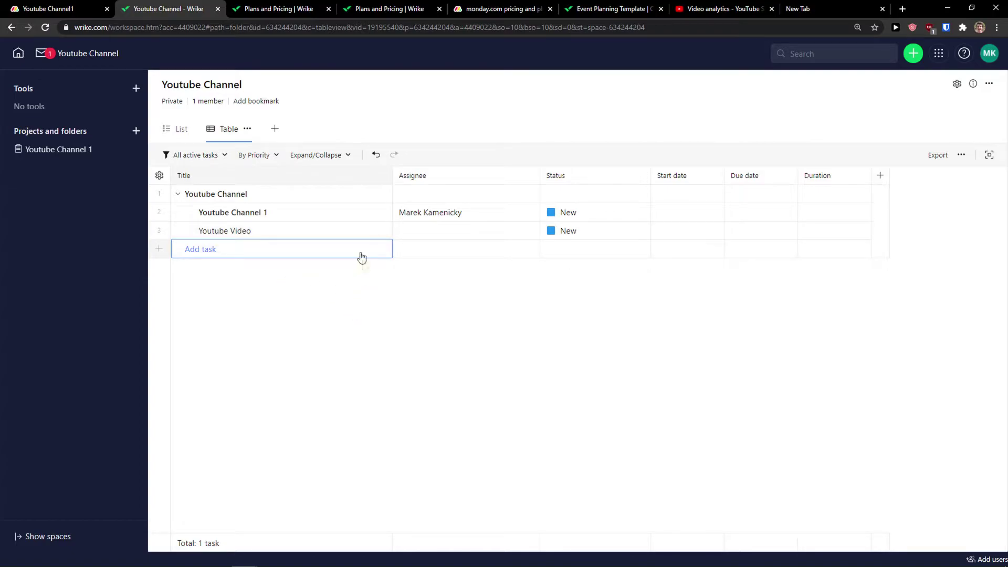
Step: Open the Youtube Video task and examine its available workflow statuses without changing the status
{"action": "left_click", "coordinate": [319, 238]}
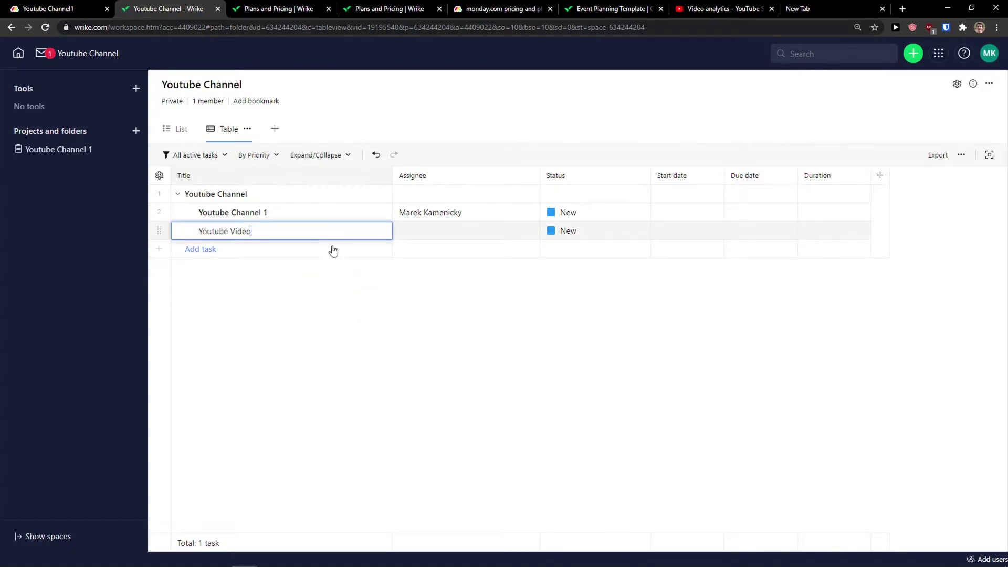
{"action": "left_click", "coordinate": [382, 231]}
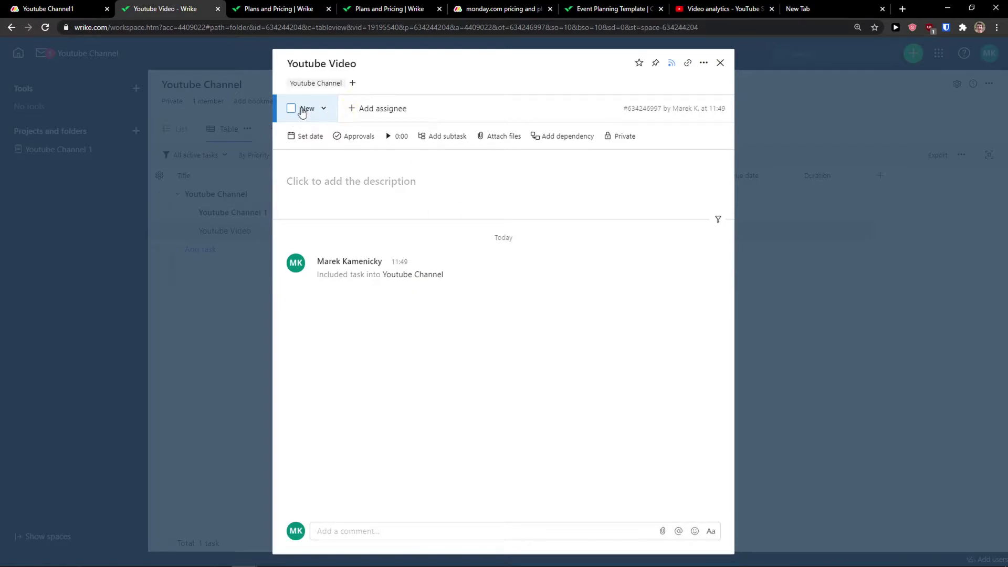
{"action": "left_click", "coordinate": [322, 110]}
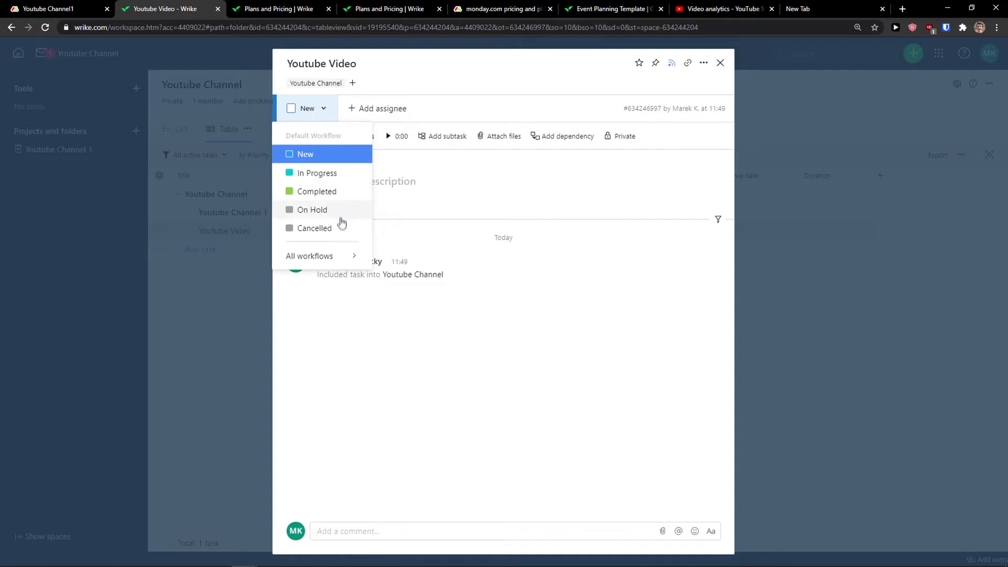
{"action": "left_click", "coordinate": [407, 315]}
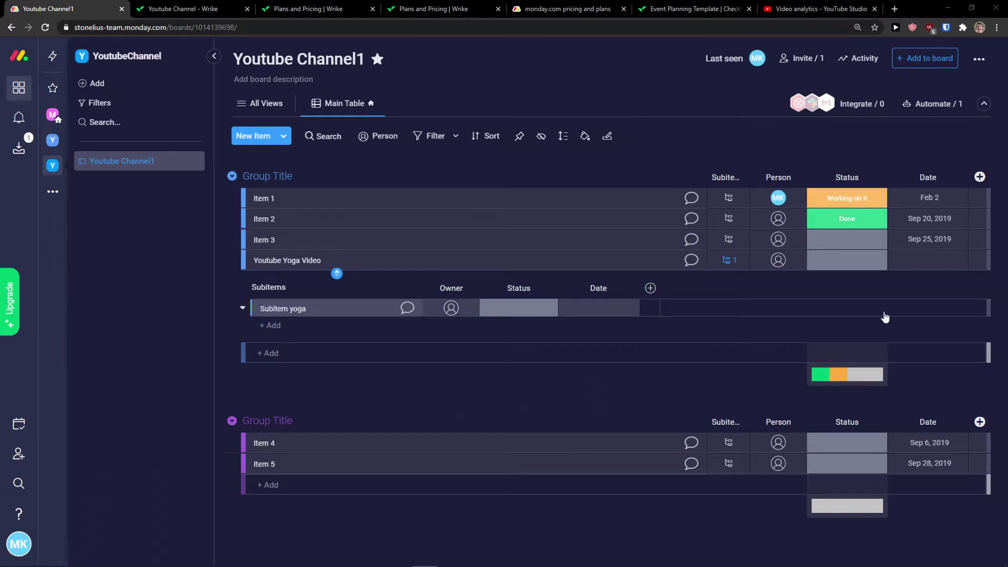
Step: Add a Progress Tracking column to the monday.com board Youtube Channel1 from the full column collection
{"action": "left_click", "coordinate": [979, 177]}
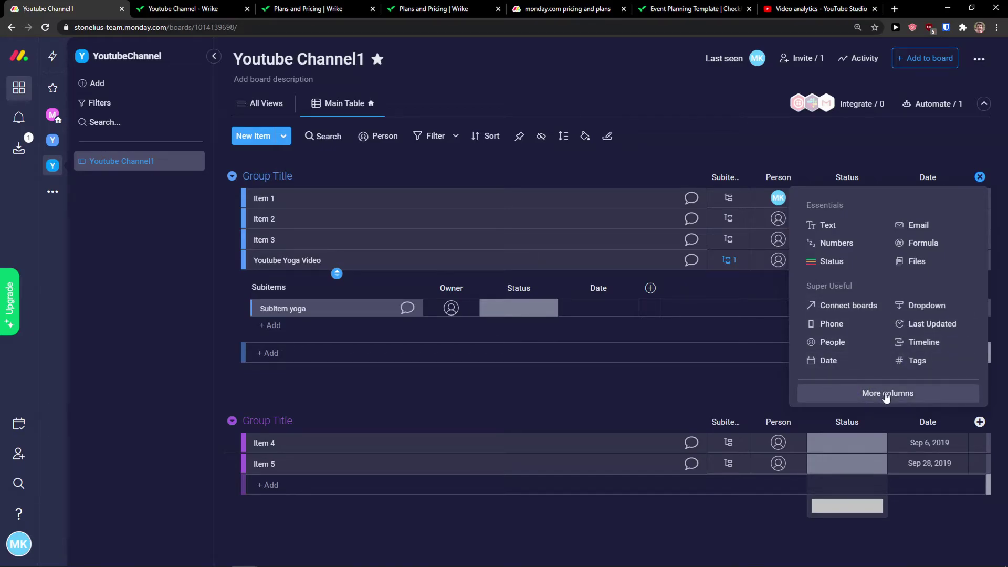
{"action": "left_click", "coordinate": [886, 395]}
{"action": "scroll", "coordinate": [672, 269], "scroll_direction": "down", "scroll_amount": 3}
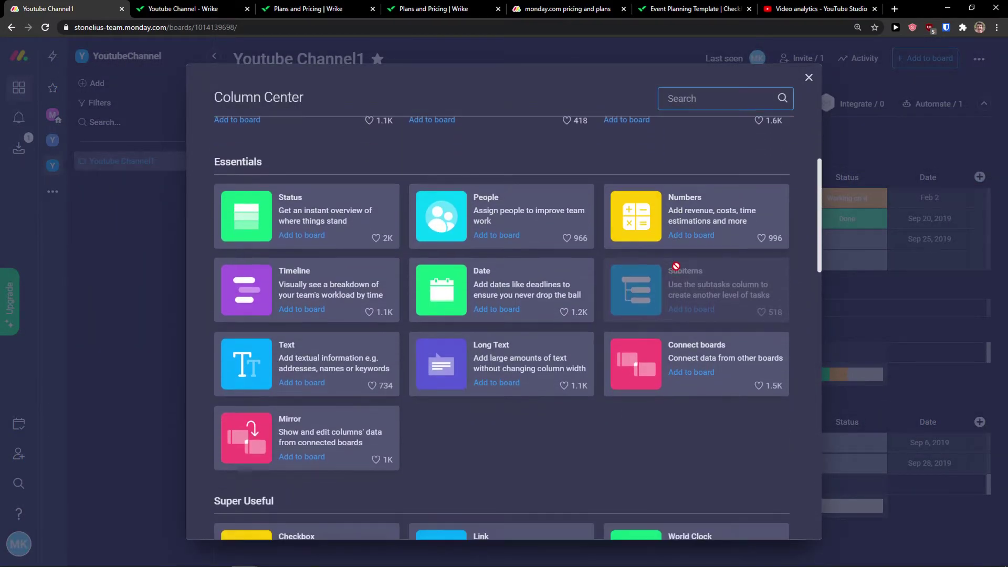
{"action": "scroll", "coordinate": [594, 283], "scroll_direction": "down", "scroll_amount": 10}
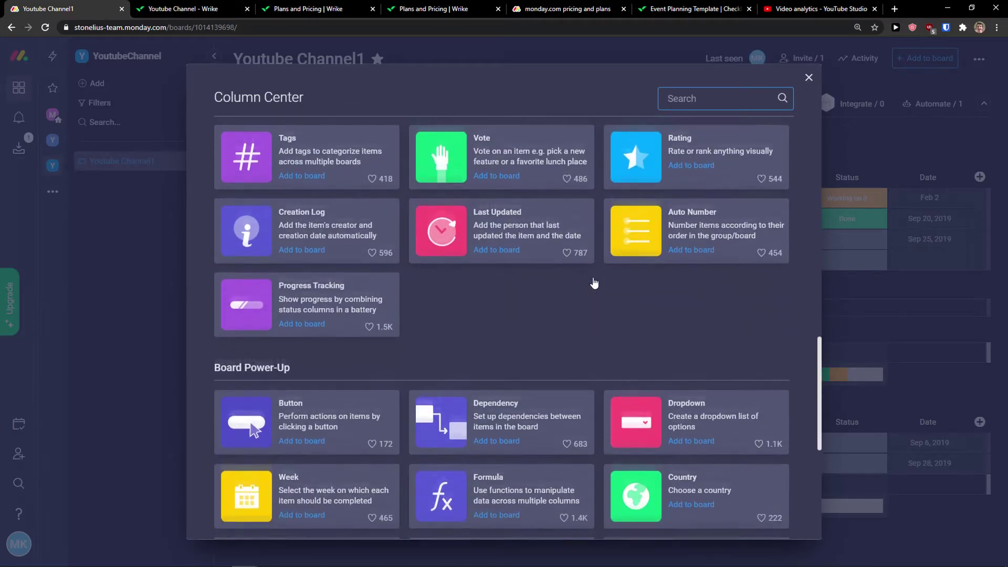
{"action": "scroll", "coordinate": [593, 284], "scroll_direction": "down", "scroll_amount": 6}
{"action": "scroll", "coordinate": [616, 281], "scroll_direction": "up", "scroll_amount": 5}
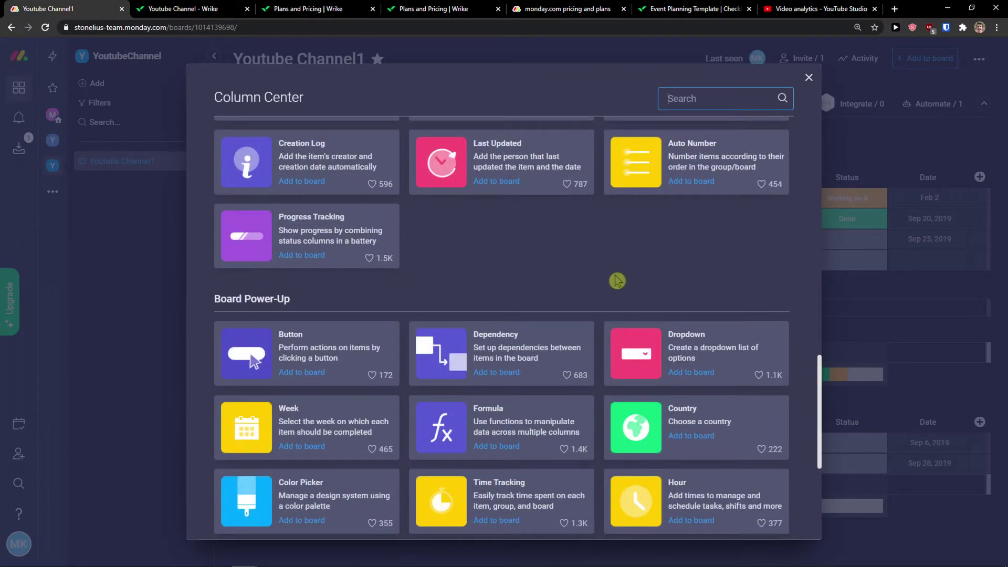
{"action": "scroll", "coordinate": [617, 281], "scroll_direction": "up", "scroll_amount": 1}
{"action": "left_click", "coordinate": [344, 294]}
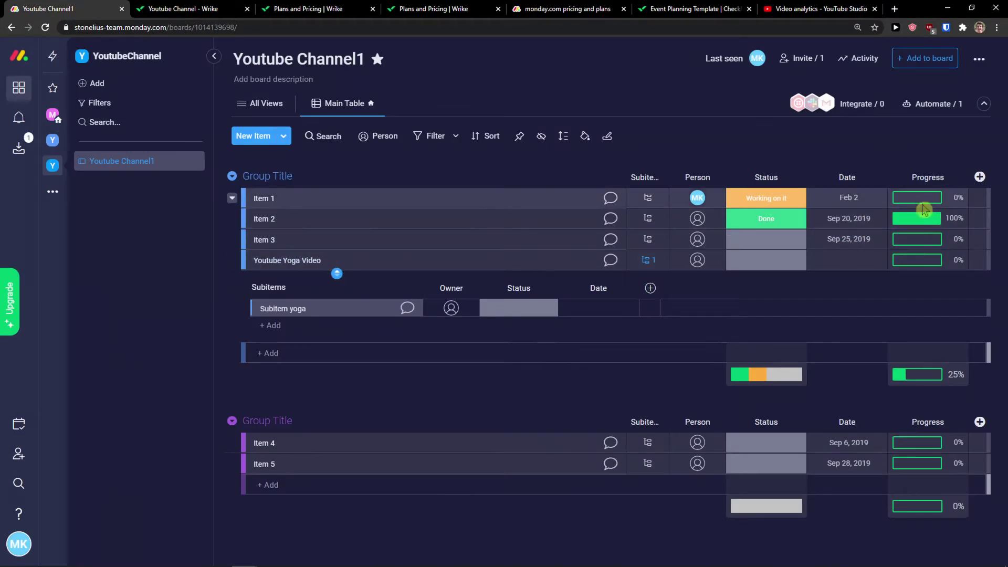
Step: Add a Last Updated column to the Youtube Channel1 board
{"action": "left_click", "coordinate": [980, 177]}
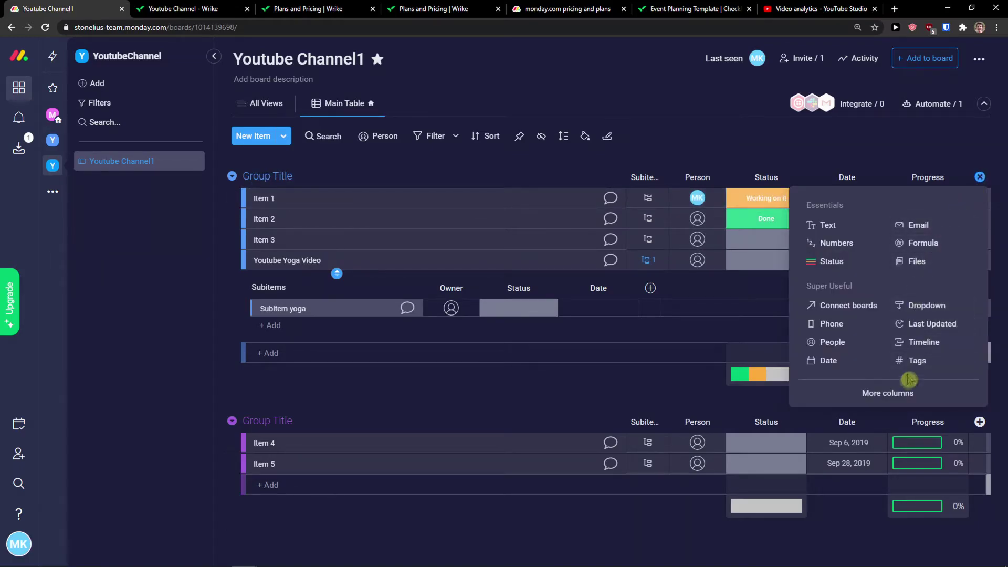
{"action": "left_click", "coordinate": [887, 393]}
{"action": "scroll", "coordinate": [594, 315], "scroll_direction": "down", "scroll_amount": 8}
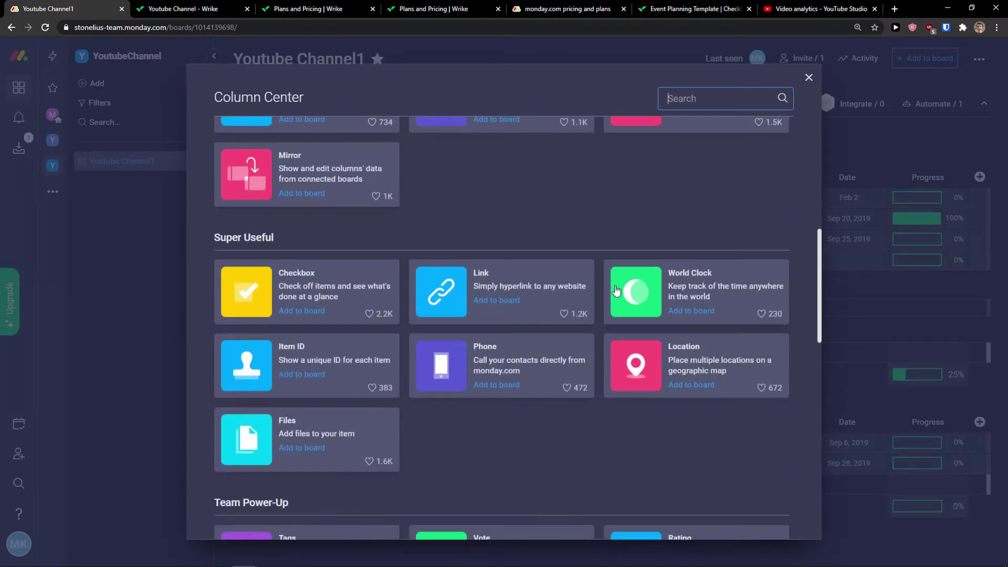
{"action": "scroll", "coordinate": [616, 291], "scroll_direction": "down", "scroll_amount": 6}
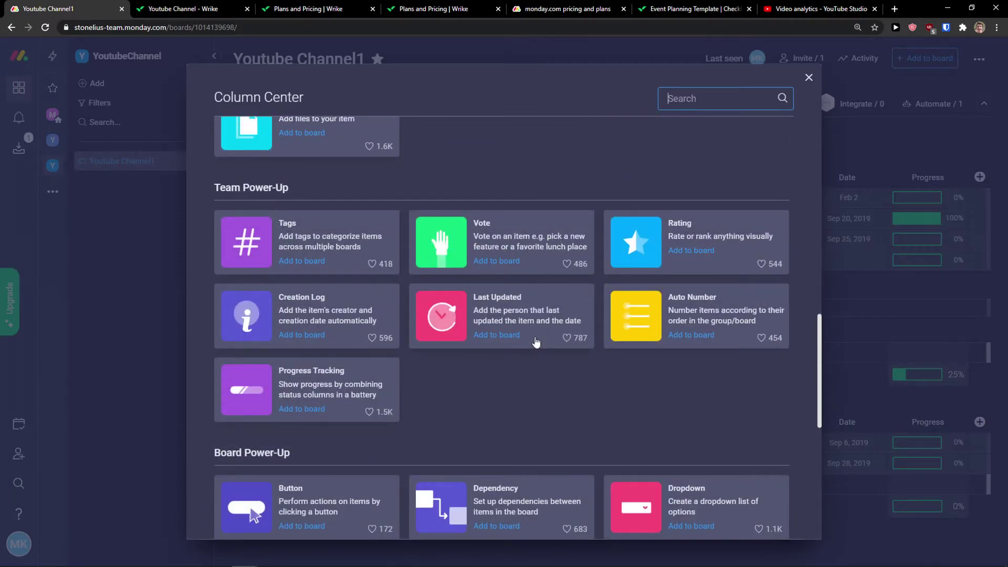
{"action": "left_click", "coordinate": [524, 260]}
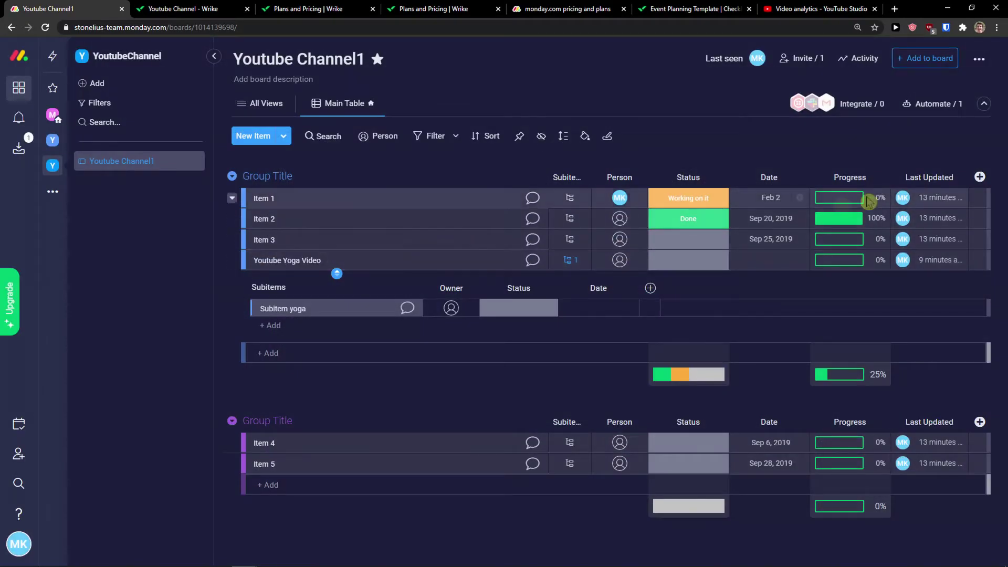
Step: Switch to Wrike, check the space's List view and the Youtube Channel 1 project, and open the Table view's column choices
{"action": "left_click", "coordinate": [229, 6]}
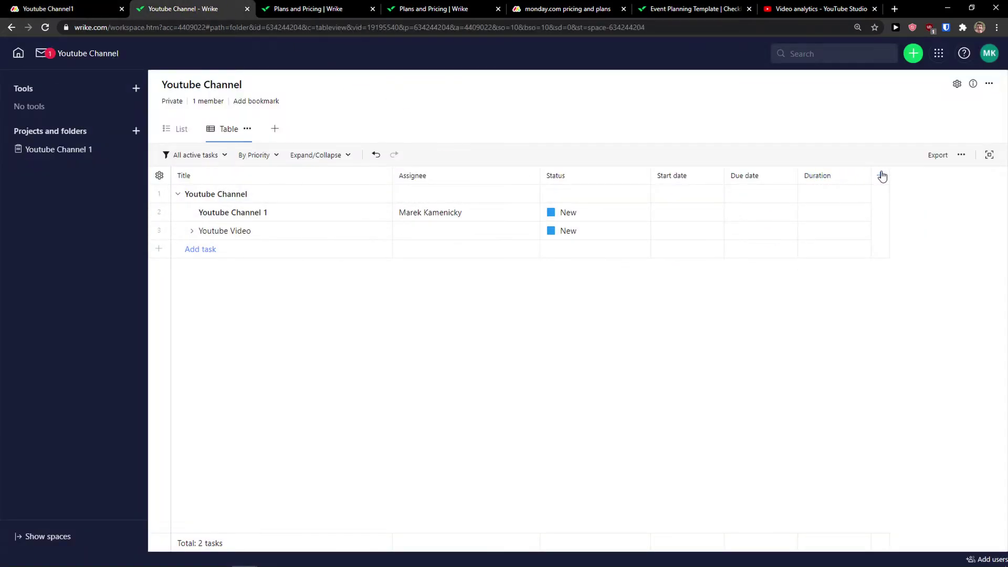
{"action": "left_click", "coordinate": [178, 133]}
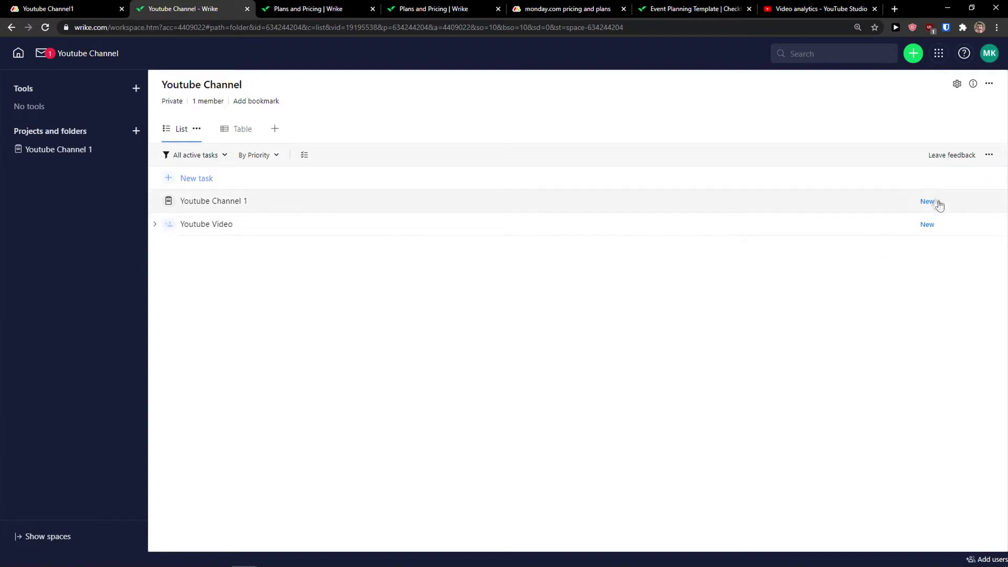
{"action": "left_click", "coordinate": [930, 204]}
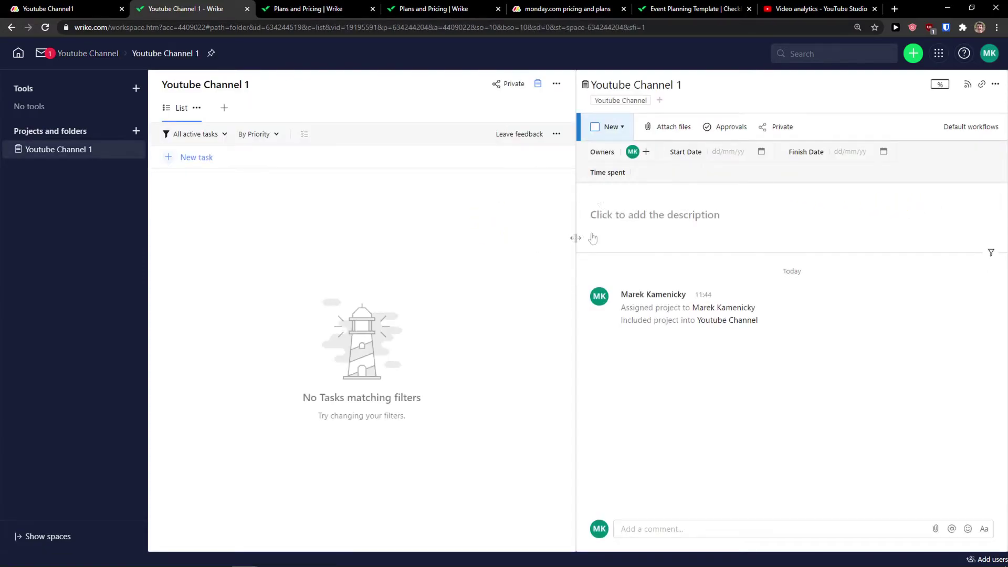
{"action": "left_click", "coordinate": [11, 27]}
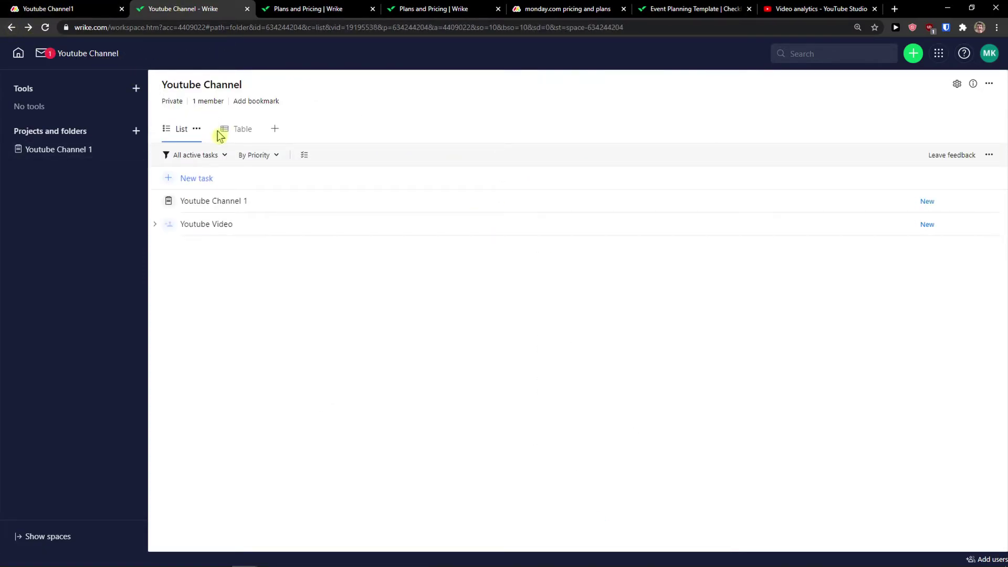
{"action": "left_click", "coordinate": [234, 131]}
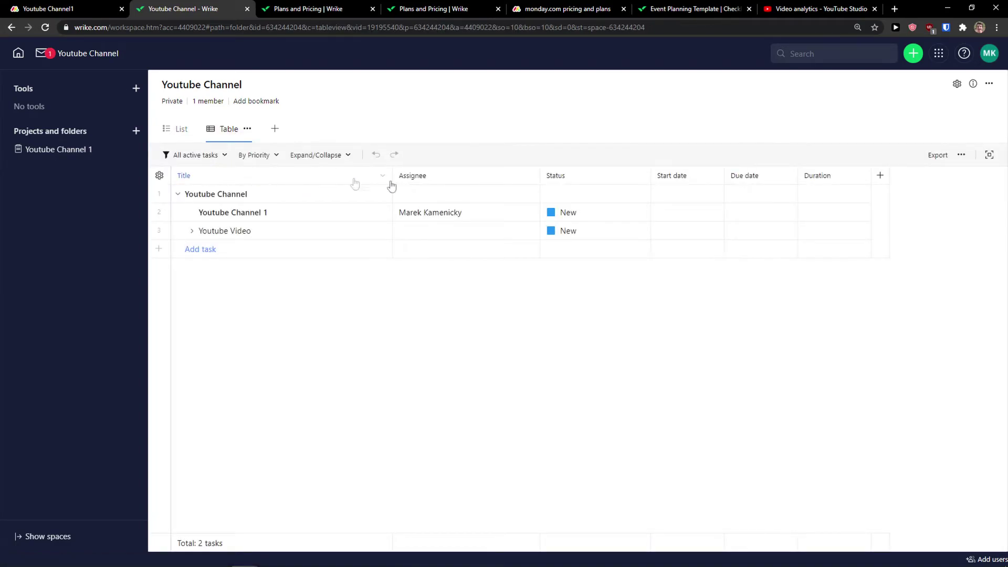
{"action": "left_click", "coordinate": [880, 175]}
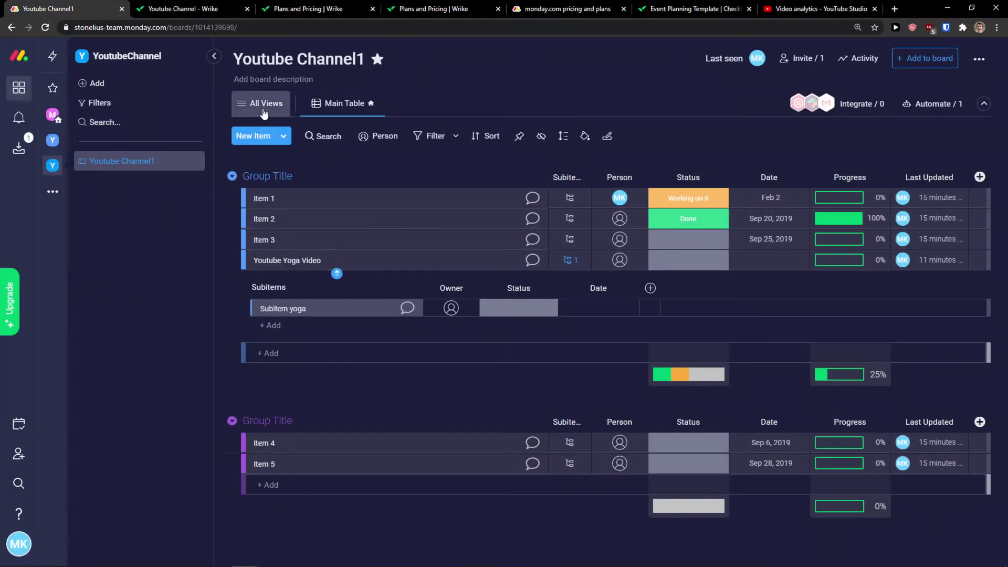
Step: Examine the view types that can be added to the monday.com board Youtube Channel1
{"action": "left_click", "coordinate": [264, 101]}
{"action": "mouse_move", "coordinate": [278, 215]}
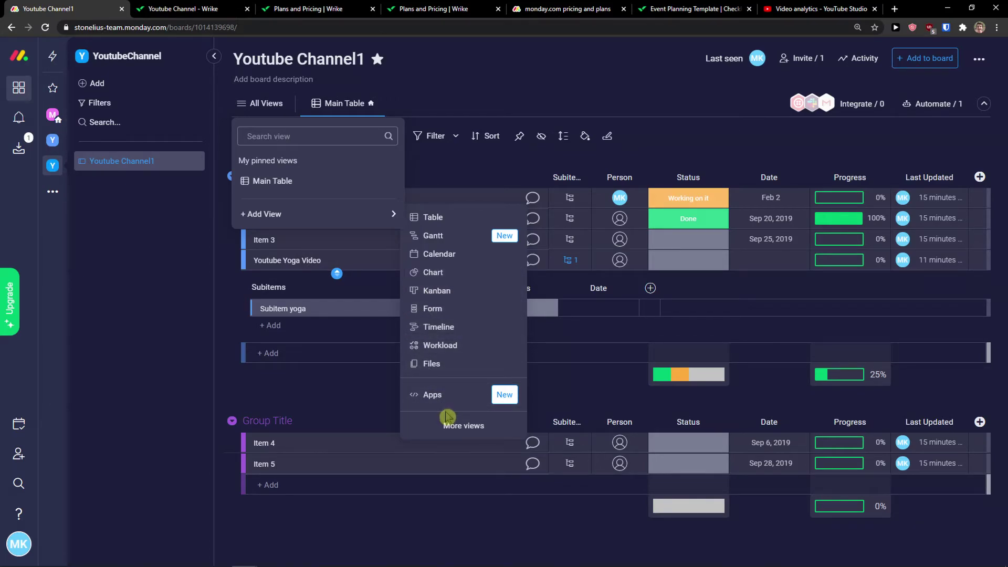
Step: Switch to Wrike and add a Board view to the Youtube Channel space
{"action": "left_click", "coordinate": [175, 7]}
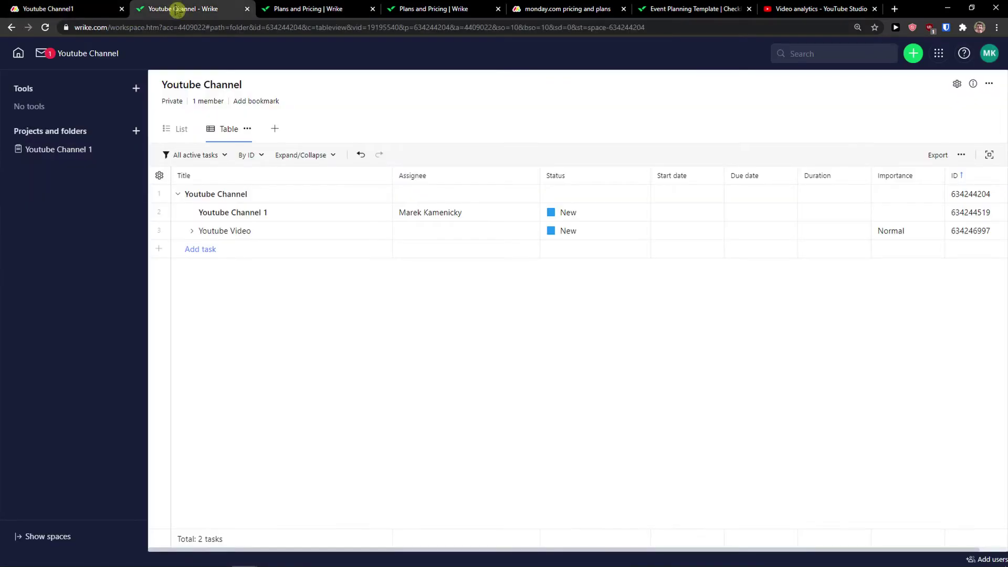
{"action": "left_click", "coordinate": [273, 130]}
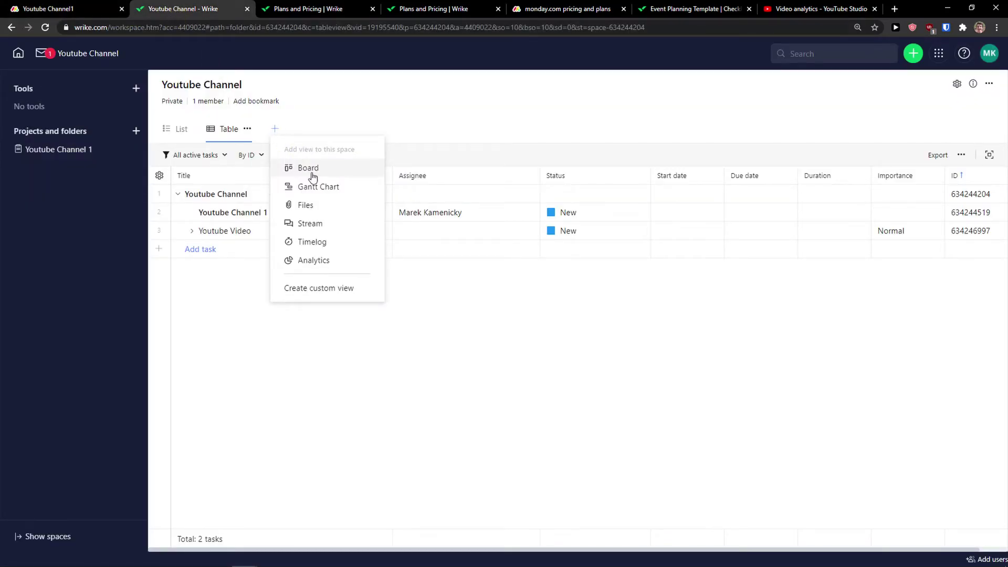
{"action": "left_click", "coordinate": [310, 168]}
Step: Add Timelog and Analytics views to the Youtube Channel space
{"action": "left_click", "coordinate": [328, 130]}
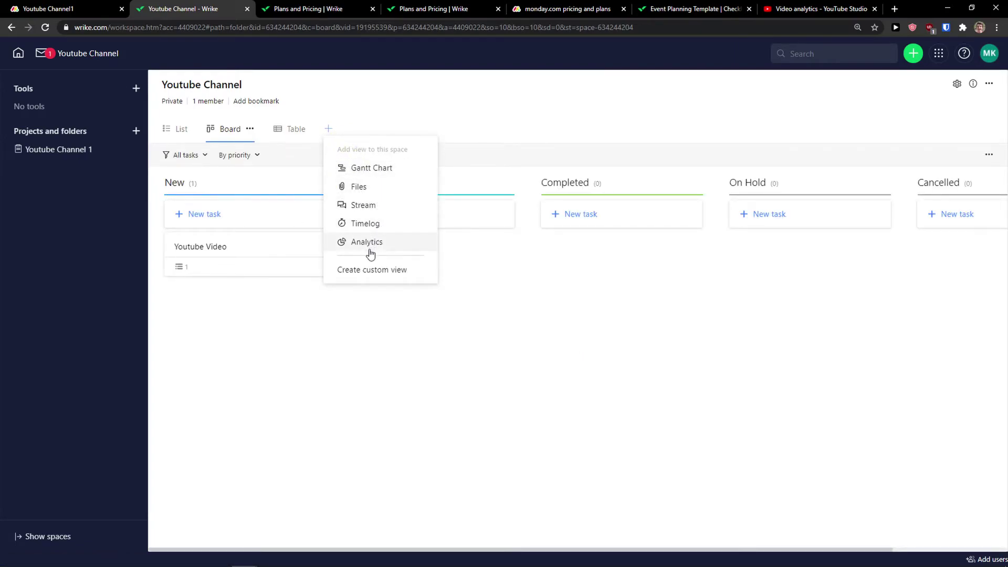
{"action": "key", "text": "Escape"}
{"action": "left_click", "coordinate": [389, 129]}
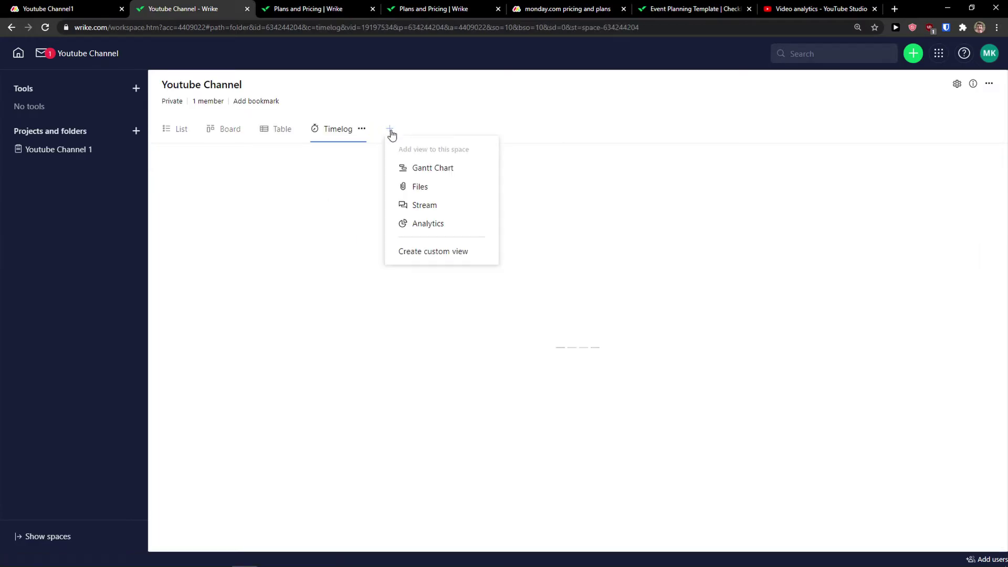
{"action": "left_click", "coordinate": [444, 223]}
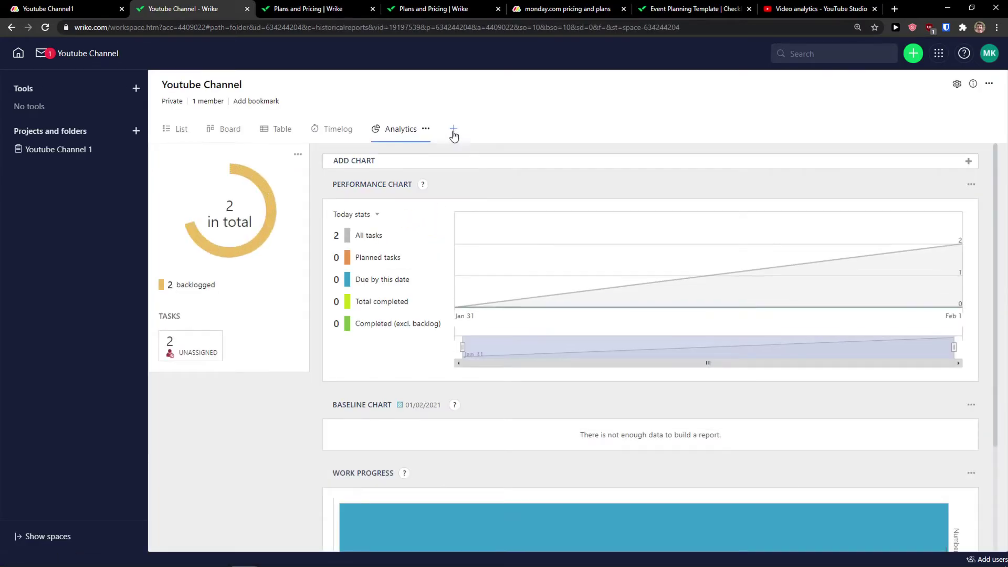
Step: Check the custom view types offered for the Youtube Channel space without creating one
{"action": "left_click", "coordinate": [453, 132]}
{"action": "left_click", "coordinate": [492, 233]}
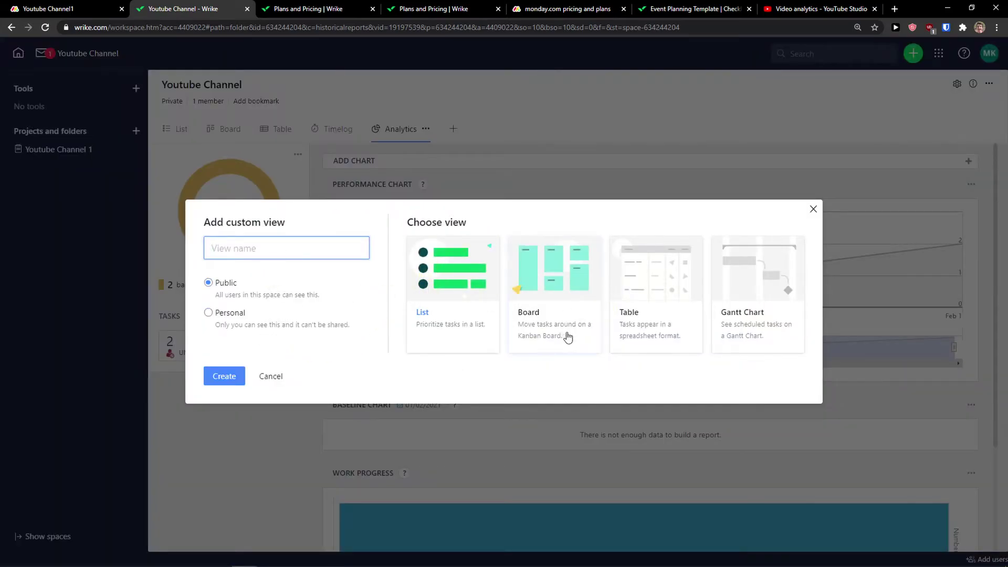
{"action": "left_click", "coordinate": [271, 376]}
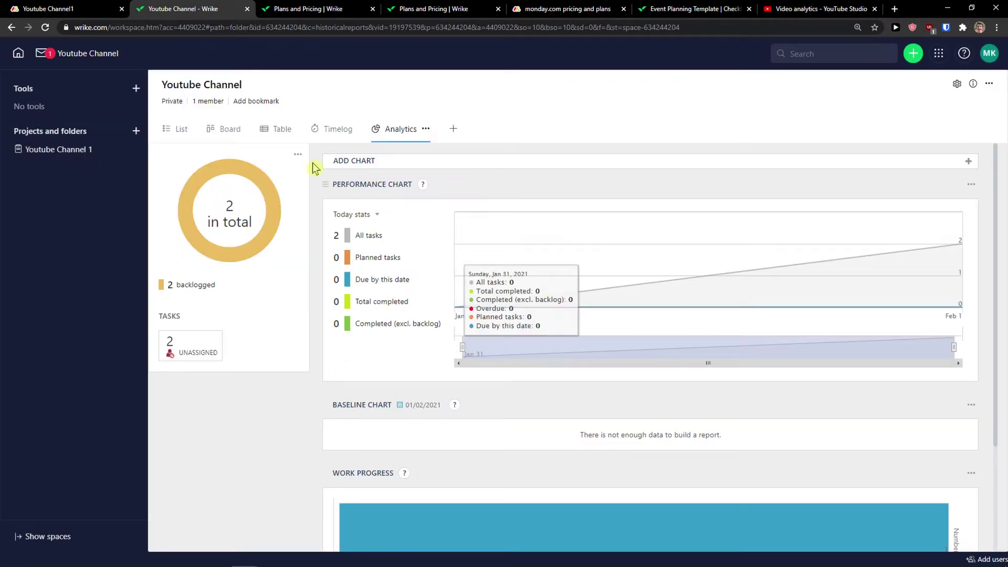
Step: Switch to monday.com and add a Kanban view to the Youtube Channel1 board from the Views Center, keeping its default name
{"action": "left_click", "coordinate": [77, 6]}
{"action": "mouse_move", "coordinate": [308, 213]}
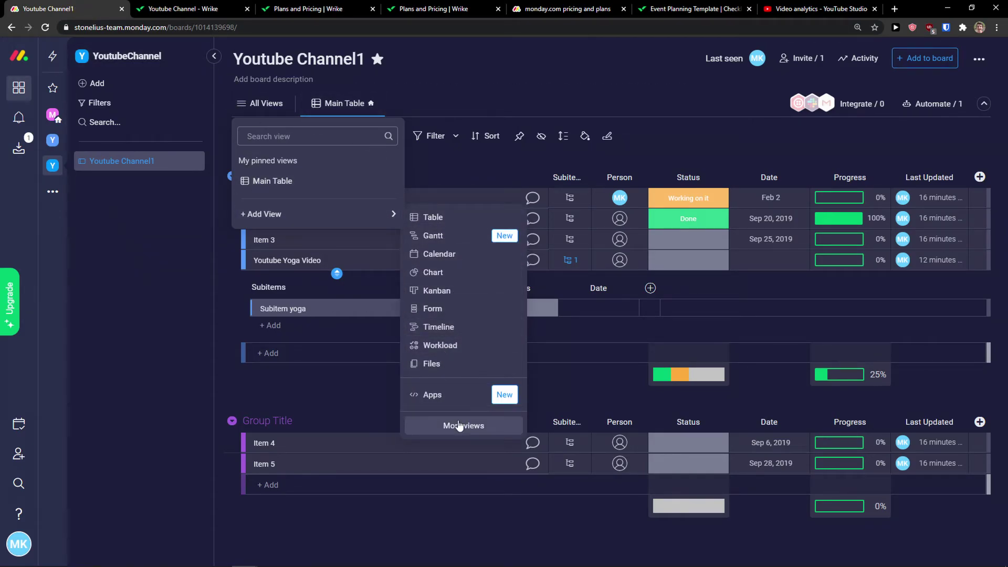
{"action": "left_click", "coordinate": [460, 425]}
{"action": "scroll", "coordinate": [543, 290], "scroll_direction": "down", "scroll_amount": 2}
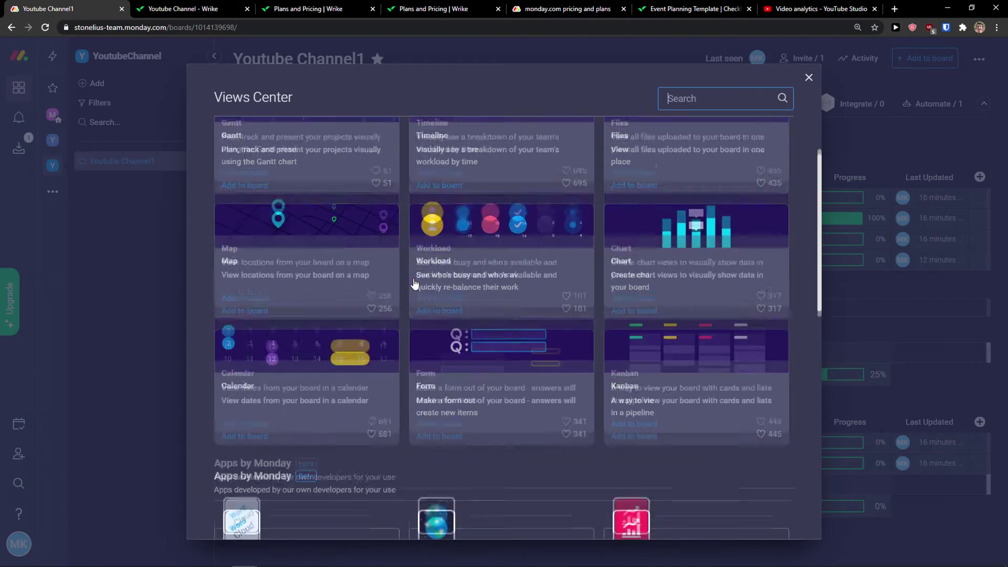
{"action": "scroll", "coordinate": [310, 294], "scroll_direction": "down", "scroll_amount": 3}
{"action": "scroll", "coordinate": [275, 271], "scroll_direction": "up", "scroll_amount": 2}
{"action": "left_click", "coordinate": [638, 368]}
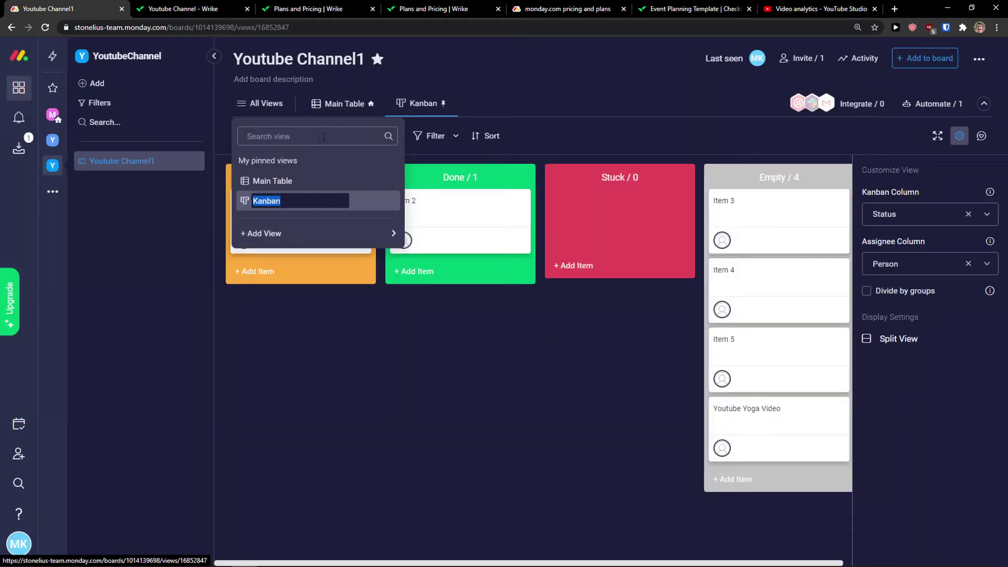
{"action": "left_click", "coordinate": [467, 113]}
Step: Browse the Views Center's board views and apps, and add a Calendar view to the Youtube Channel1 board
{"action": "left_click", "coordinate": [273, 103]}
{"action": "mouse_move", "coordinate": [326, 233]}
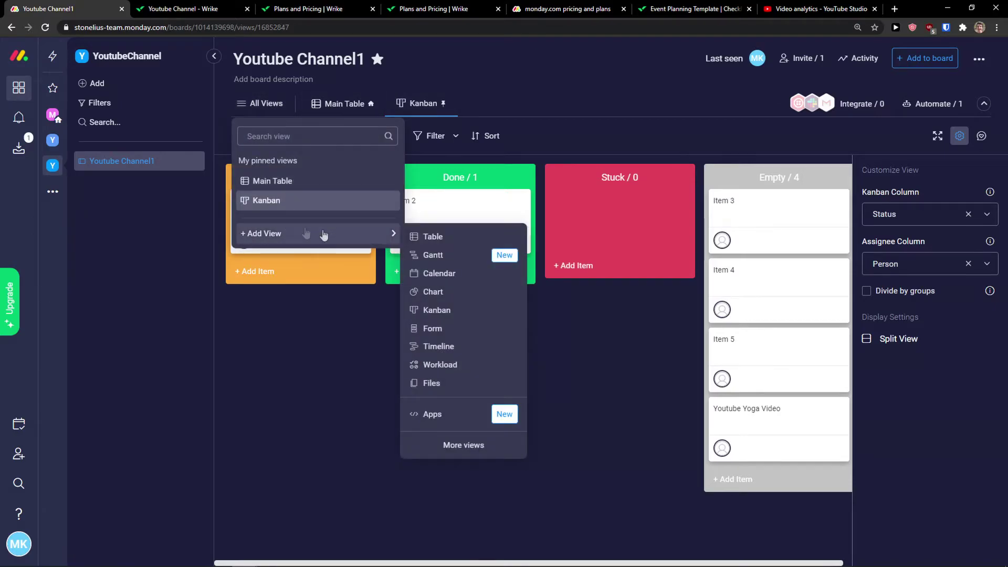
{"action": "left_click", "coordinate": [464, 445]}
{"action": "scroll", "coordinate": [443, 332], "scroll_direction": "down", "scroll_amount": 6}
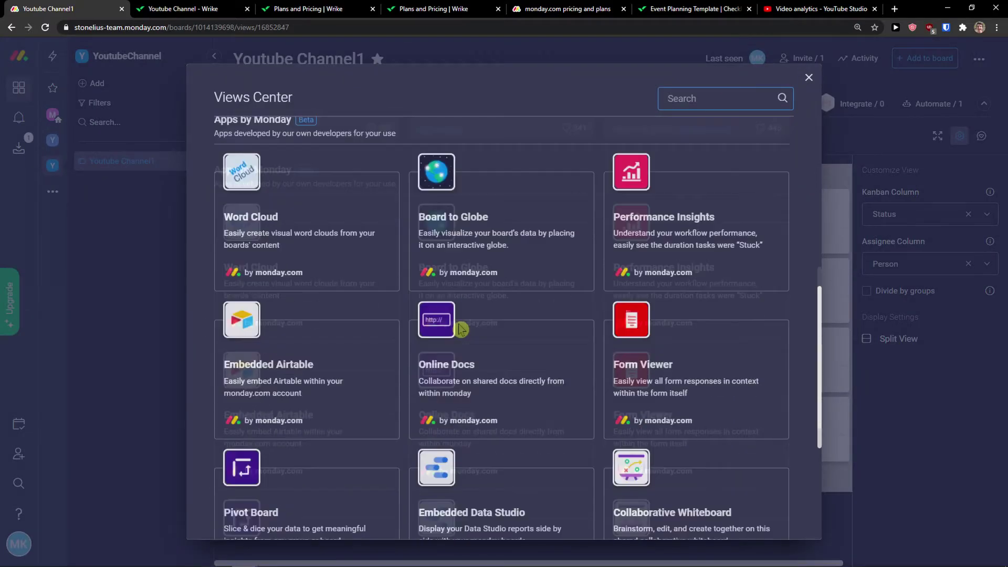
{"action": "scroll", "coordinate": [443, 332], "scroll_direction": "up", "scroll_amount": 3}
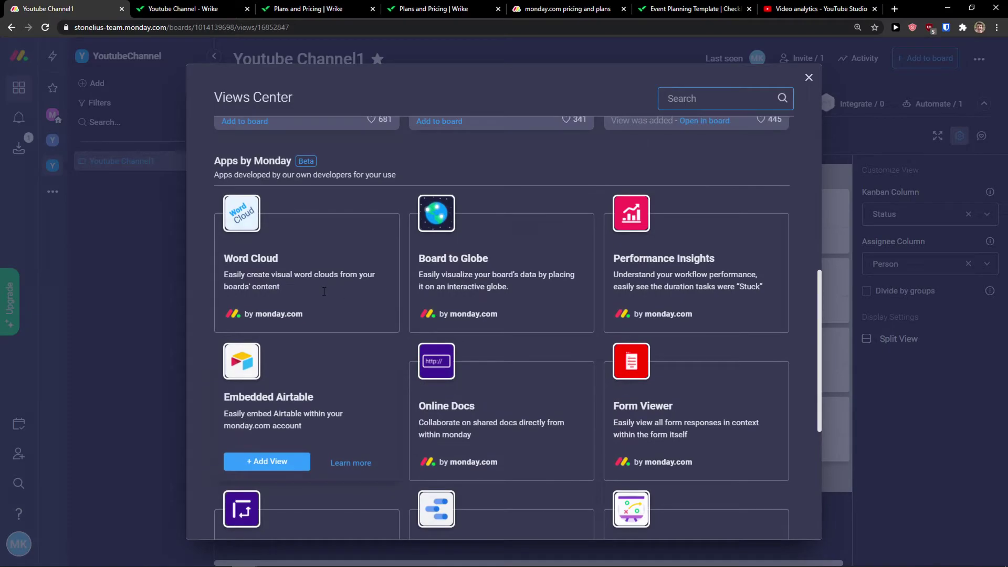
{"action": "scroll", "coordinate": [397, 288], "scroll_direction": "up", "scroll_amount": 2}
{"action": "scroll", "coordinate": [360, 341], "scroll_direction": "up", "scroll_amount": 3}
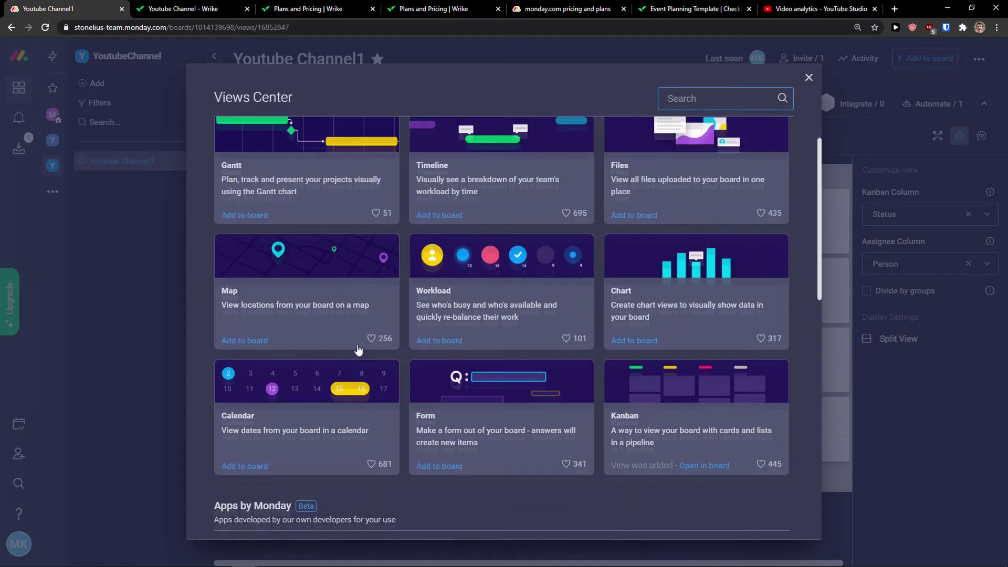
{"action": "left_click", "coordinate": [261, 521]}
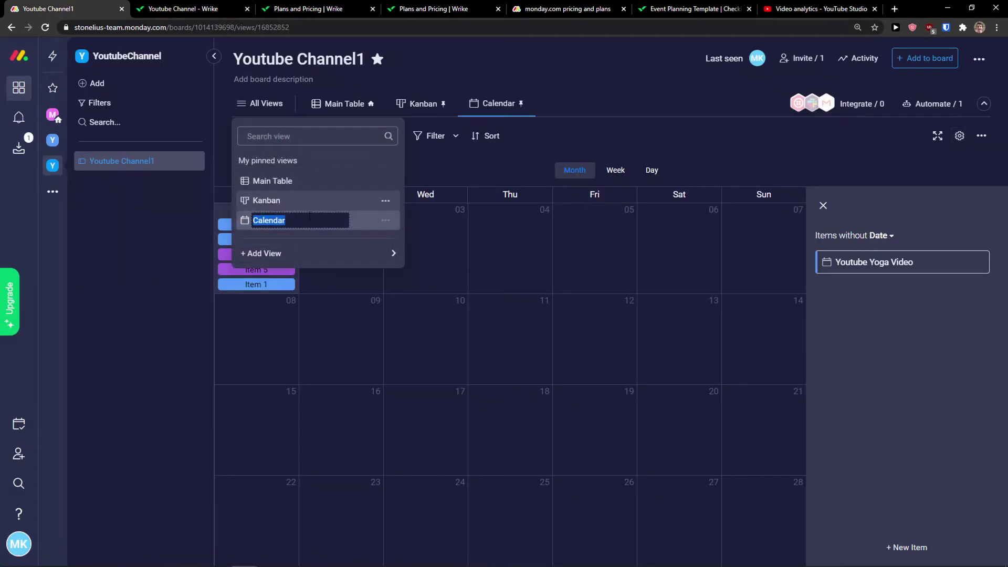
Step: Switch to Wrike, create the task "this is a new task" in the Board view's New column and move it to In Progress
{"action": "left_click", "coordinate": [208, 10]}
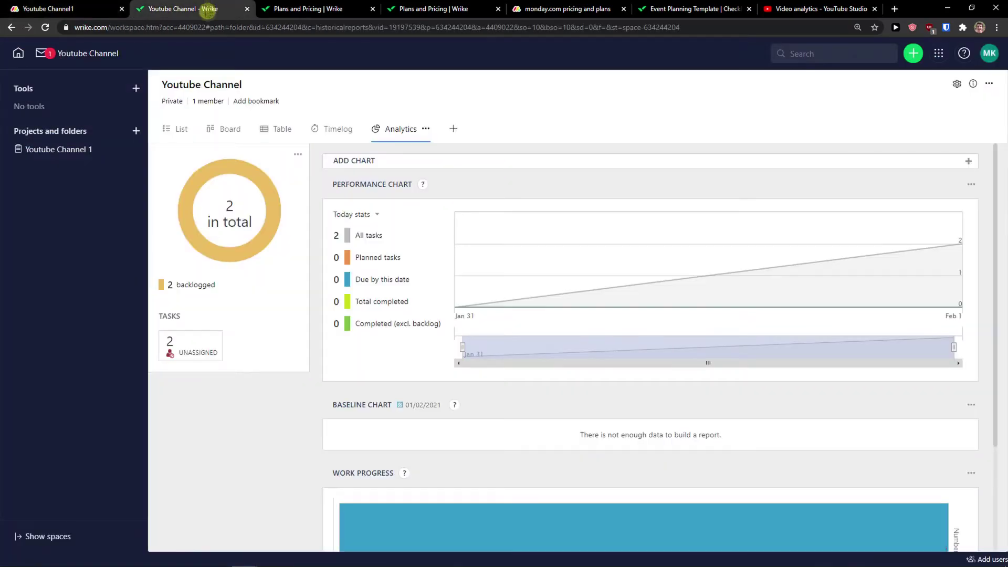
{"action": "left_click", "coordinate": [231, 130]}
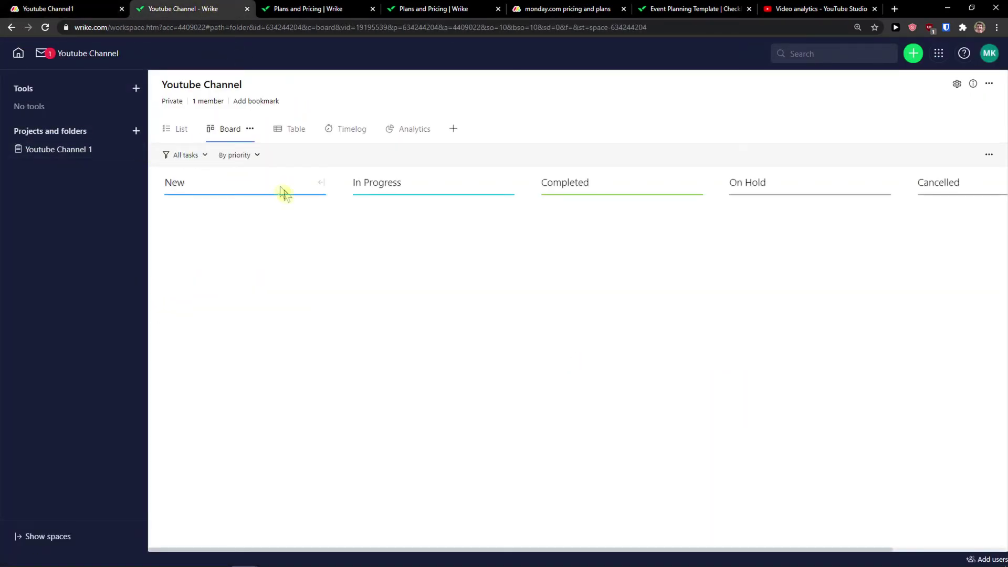
{"action": "left_click", "coordinate": [226, 215]}
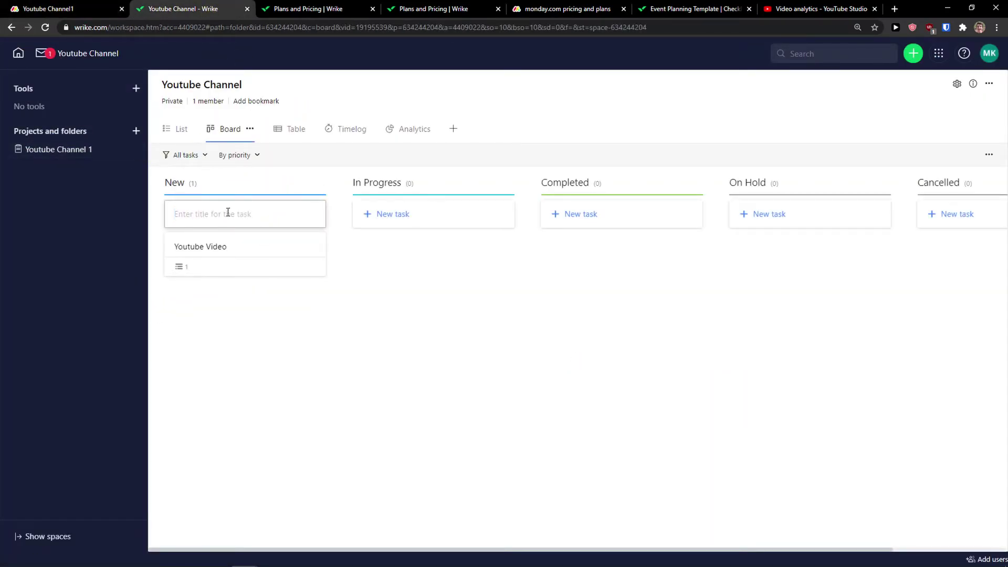
{"action": "type", "text": "this is a new task"}
{"action": "key", "text": "Return"}
{"action": "left_click_drag", "start_coordinate": [218, 257], "coordinate": [414, 245]}
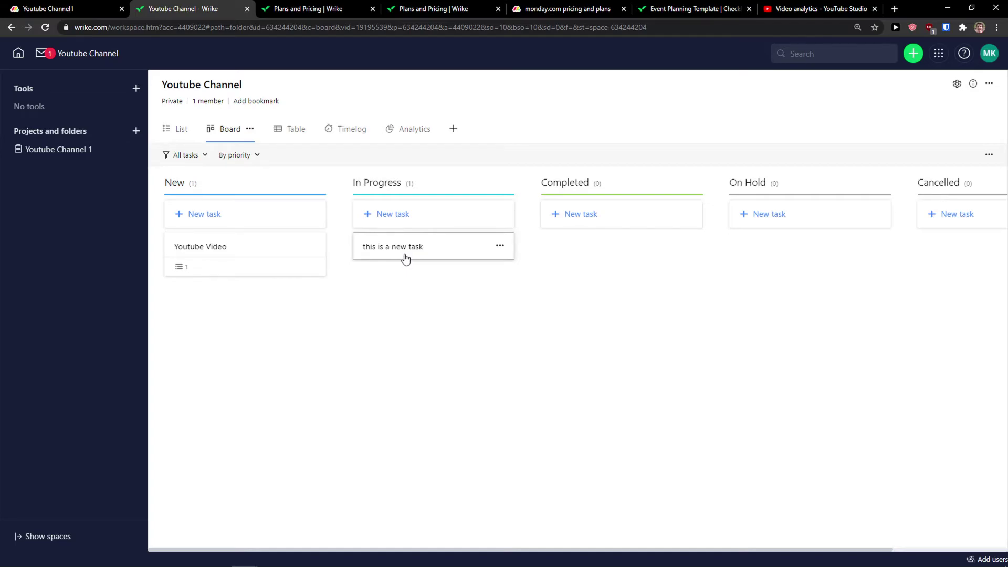
Step: Switch to monday.com and open the Kanban view of the Youtube Channel1 board
{"action": "left_click", "coordinate": [109, 7]}
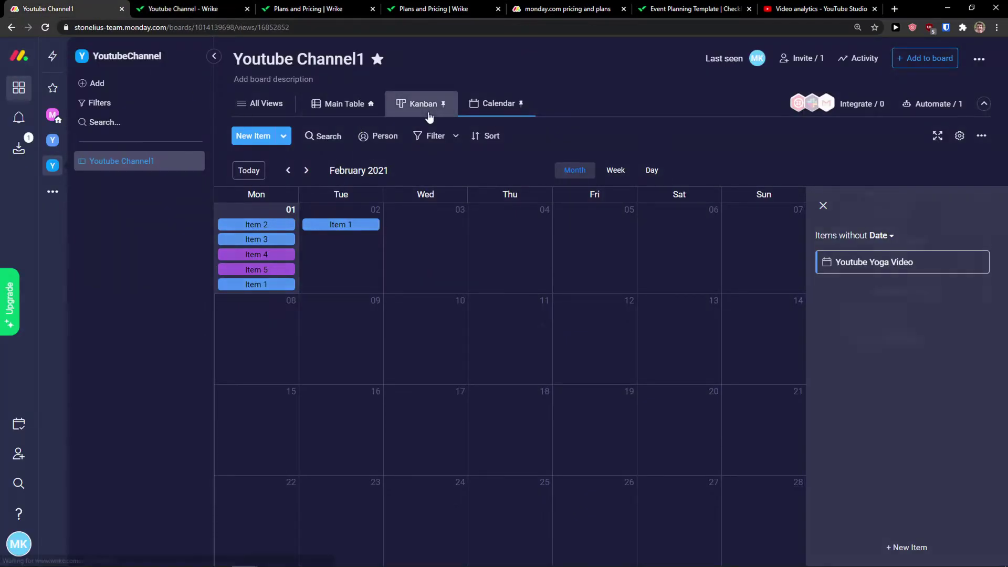
{"action": "left_click", "coordinate": [418, 102]}
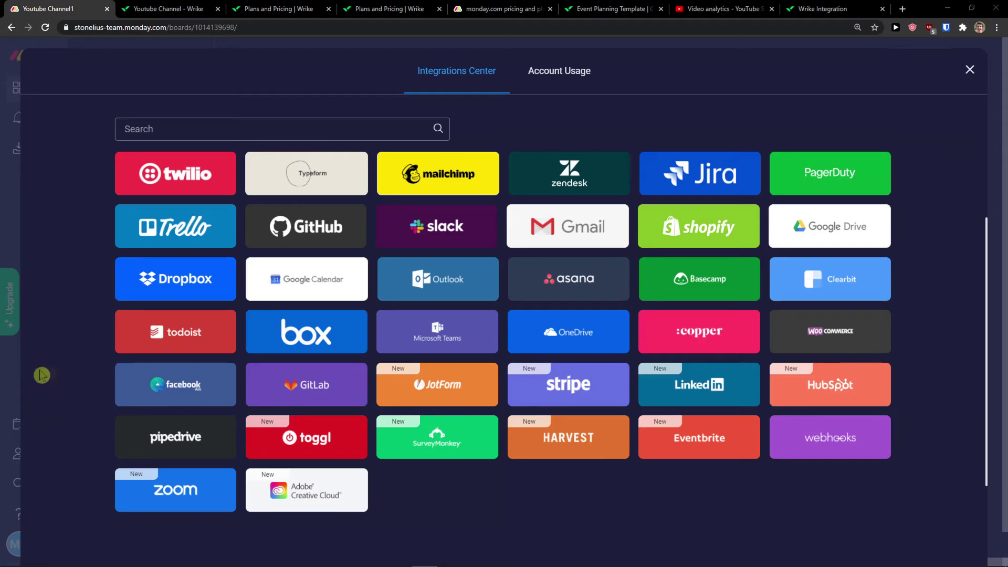
Step: Look through the apps available in the monday.com Integrations Center
{"action": "scroll", "coordinate": [79, 356], "scroll_direction": "down", "scroll_amount": 2}
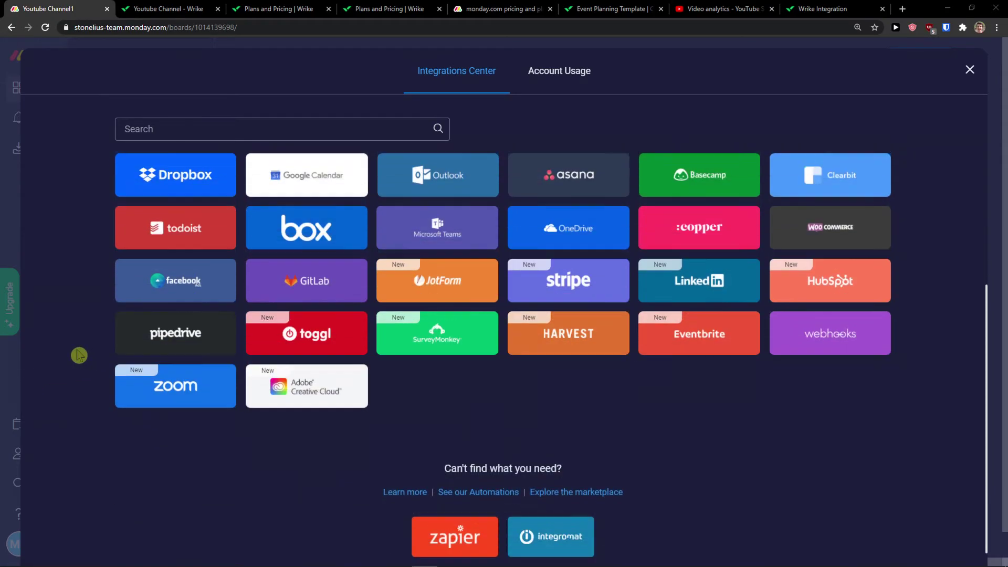
{"action": "scroll", "coordinate": [279, 427], "scroll_direction": "up", "scroll_amount": 3}
Step: Switch to Wrike's integrations page, placing it beside the monday.com board, and review categories from CRM and Software/IT to Mobile and Desktop Apps
{"action": "left_click_drag", "start_coordinate": [822, 8], "coordinate": [173, 8]}
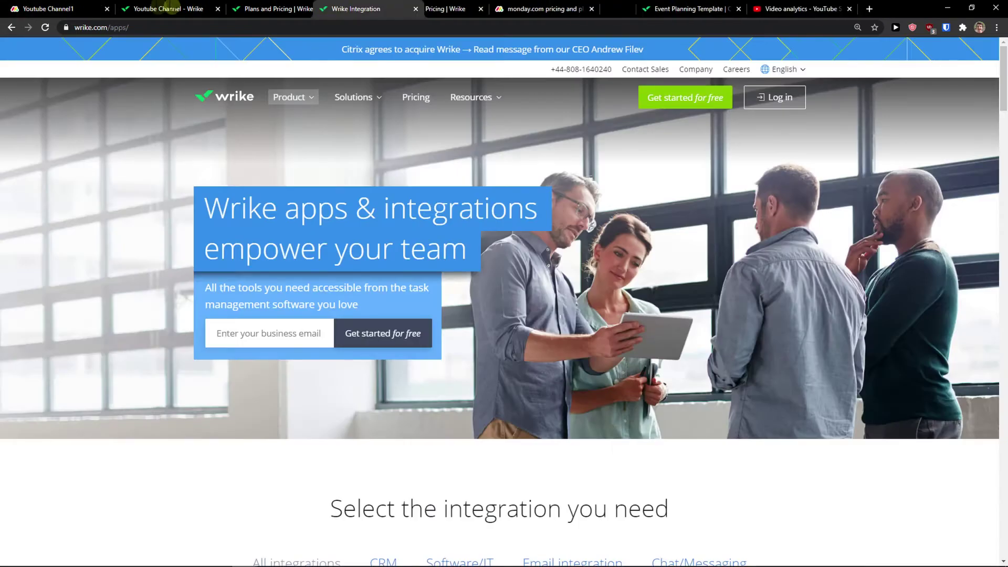
{"action": "scroll", "coordinate": [153, 187], "scroll_direction": "down", "scroll_amount": 6}
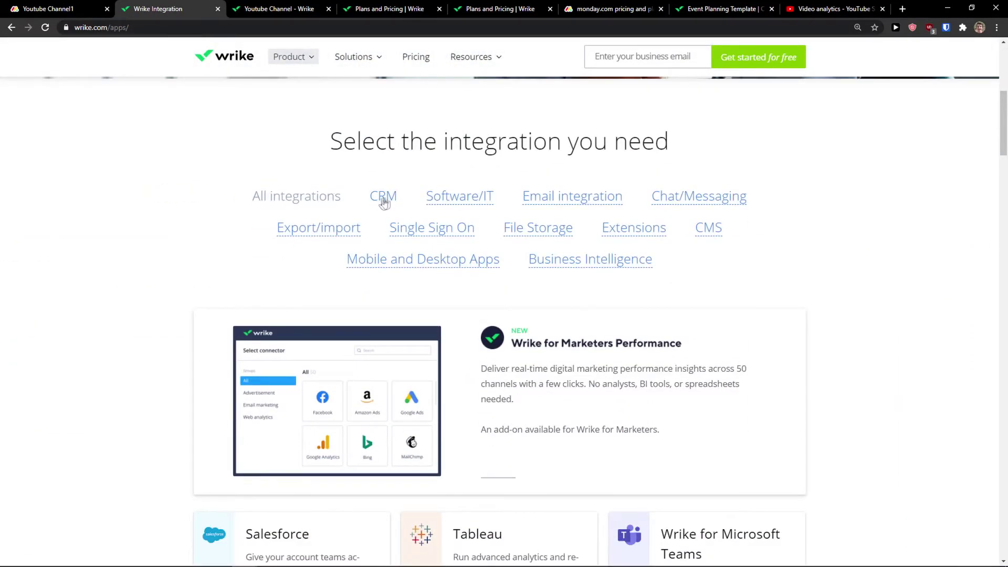
{"action": "left_click", "coordinate": [384, 202]}
{"action": "left_click", "coordinate": [446, 199]}
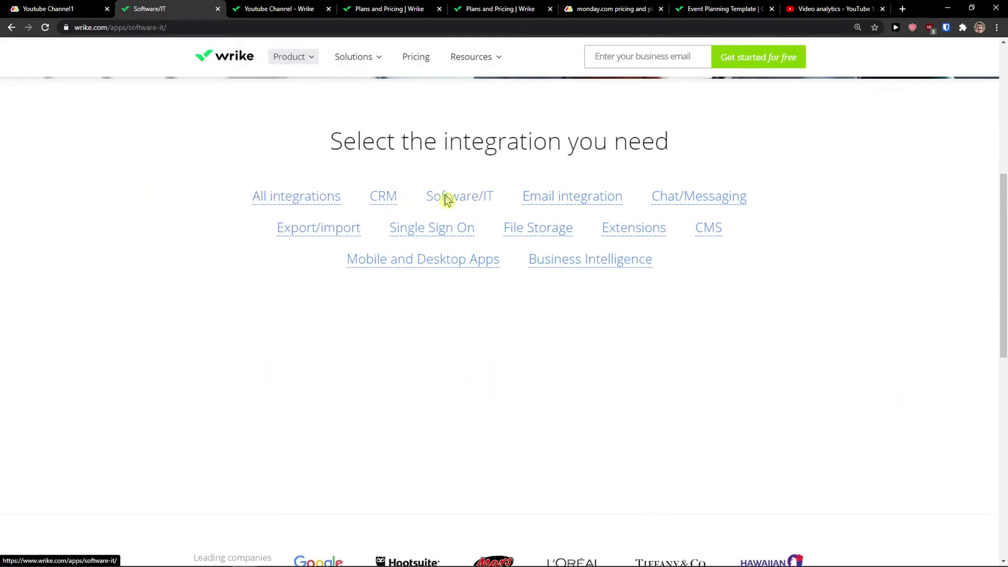
{"action": "left_click", "coordinate": [567, 202]}
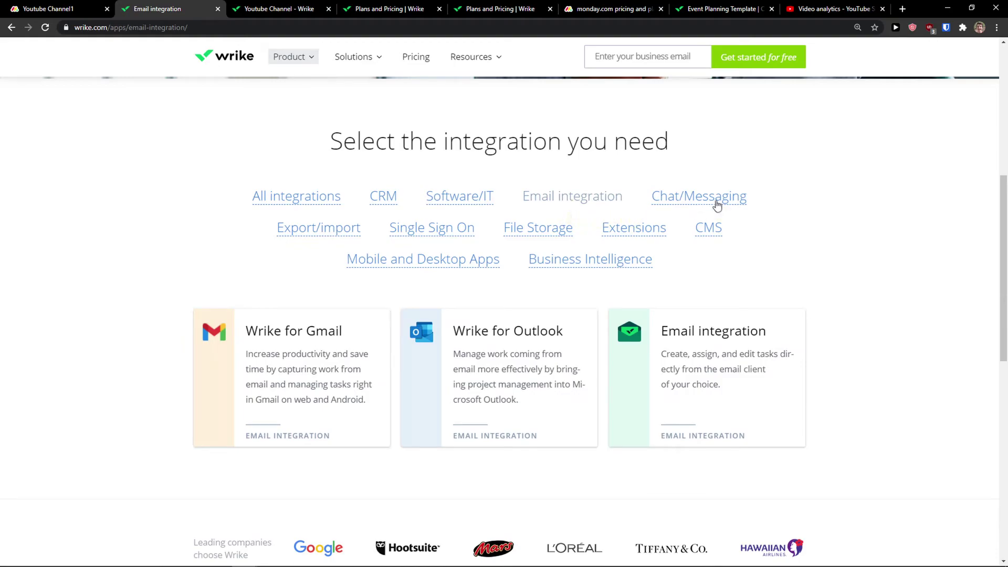
{"action": "left_click", "coordinate": [348, 231]}
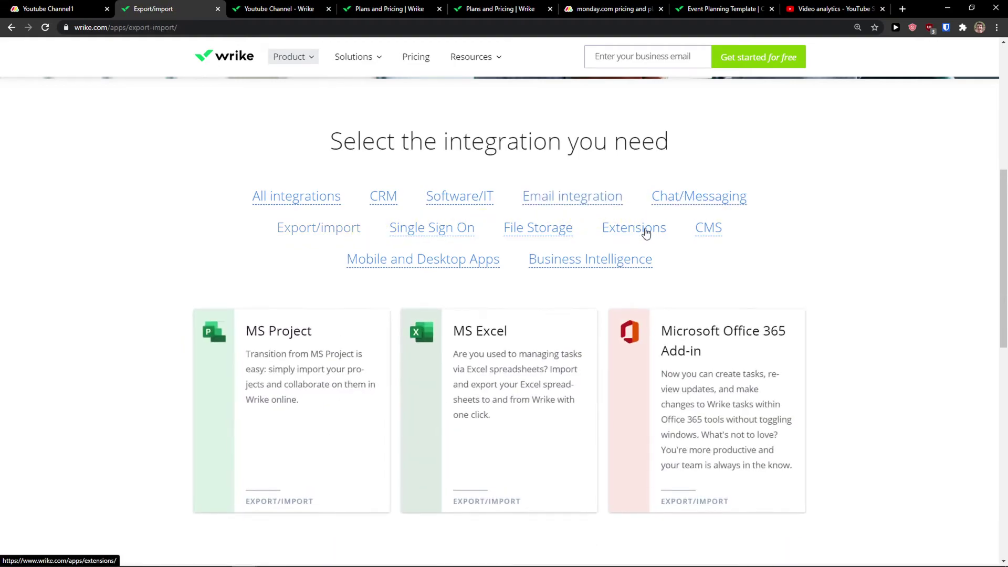
{"action": "left_click", "coordinate": [646, 233]}
{"action": "left_click", "coordinate": [714, 228]}
{"action": "left_click", "coordinate": [410, 267]}
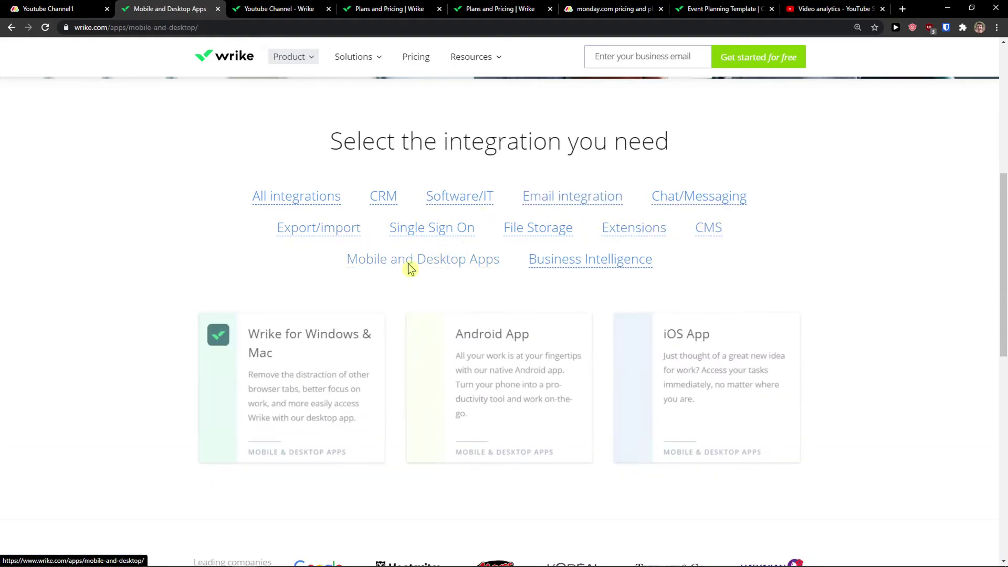
{"action": "scroll", "coordinate": [397, 265], "scroll_direction": "down", "scroll_amount": 3}
{"action": "scroll", "coordinate": [397, 265], "scroll_direction": "up", "scroll_amount": 2}
Step: Show all Wrike integrations and look through the complete list
{"action": "left_click", "coordinate": [302, 150]}
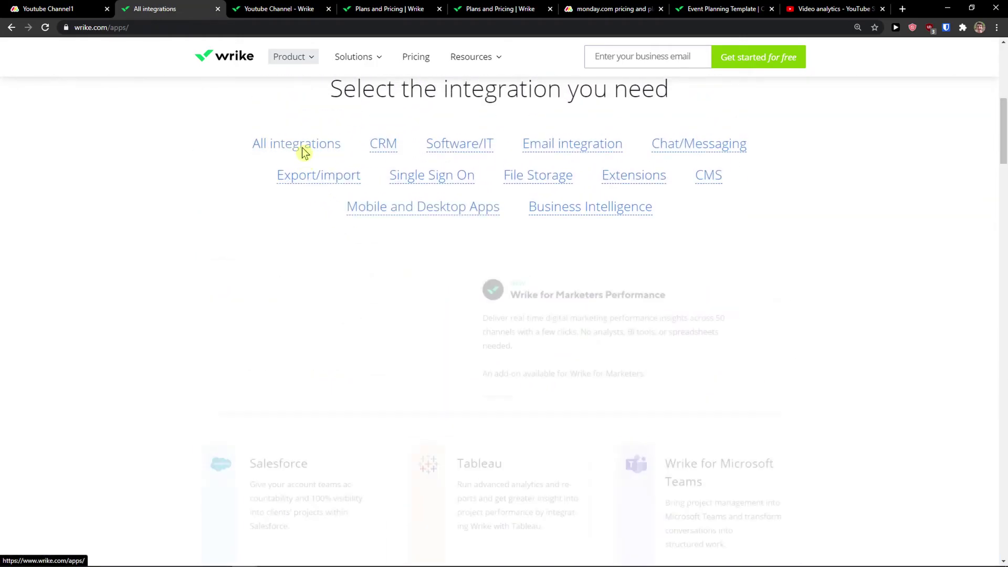
{"action": "scroll", "coordinate": [303, 151], "scroll_direction": "down", "scroll_amount": 15}
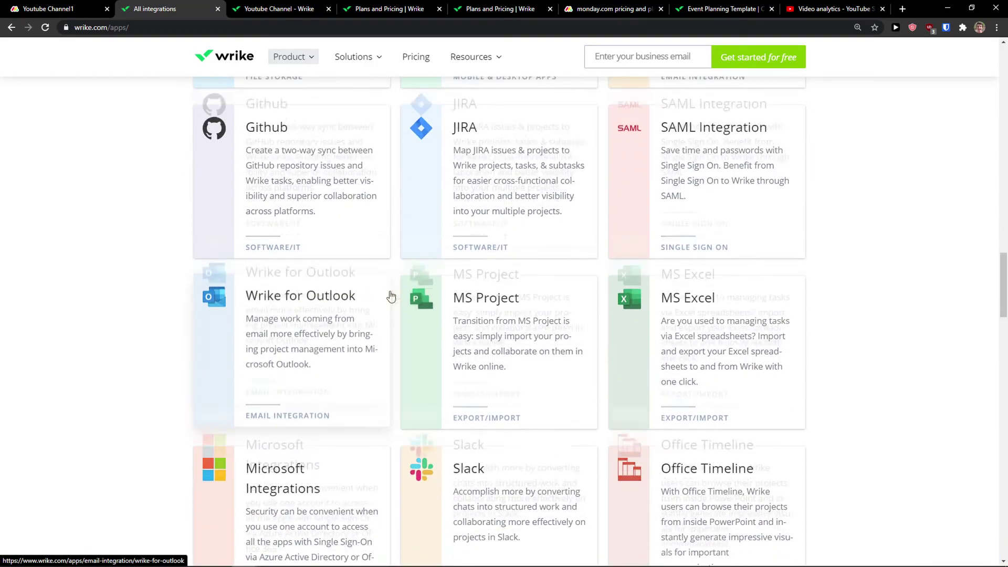
{"action": "scroll", "coordinate": [391, 297], "scroll_direction": "down", "scroll_amount": 15}
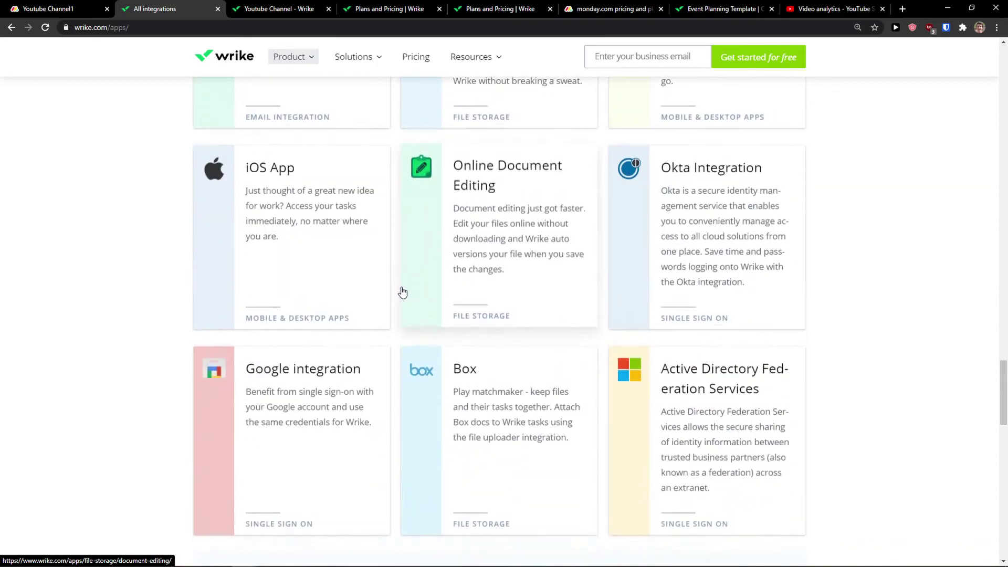
{"action": "scroll", "coordinate": [402, 291], "scroll_direction": "down", "scroll_amount": 10}
Step: Search the Wrike integrations page for "zap", clear the search text and return to the integration categories
{"action": "key", "text": "ctrl+f"}
{"action": "type", "text": "za"}
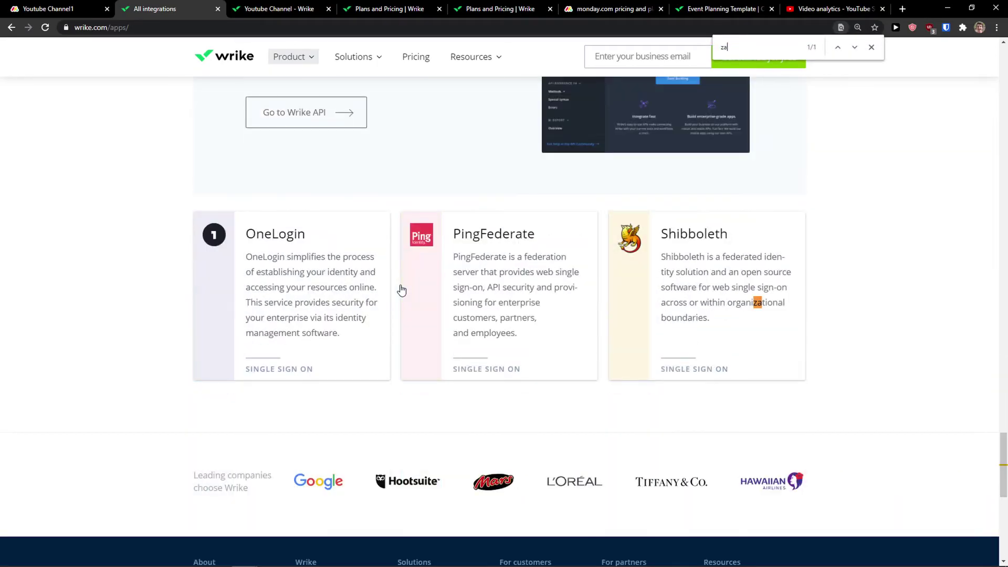
{"action": "type", "text": "p"}
{"action": "key", "text": "BackSpace"}
{"action": "key", "text": "BackSpace"}
{"action": "key", "text": "BackSpace"}
{"action": "scroll", "coordinate": [824, 434], "scroll_direction": "up", "scroll_amount": 20}
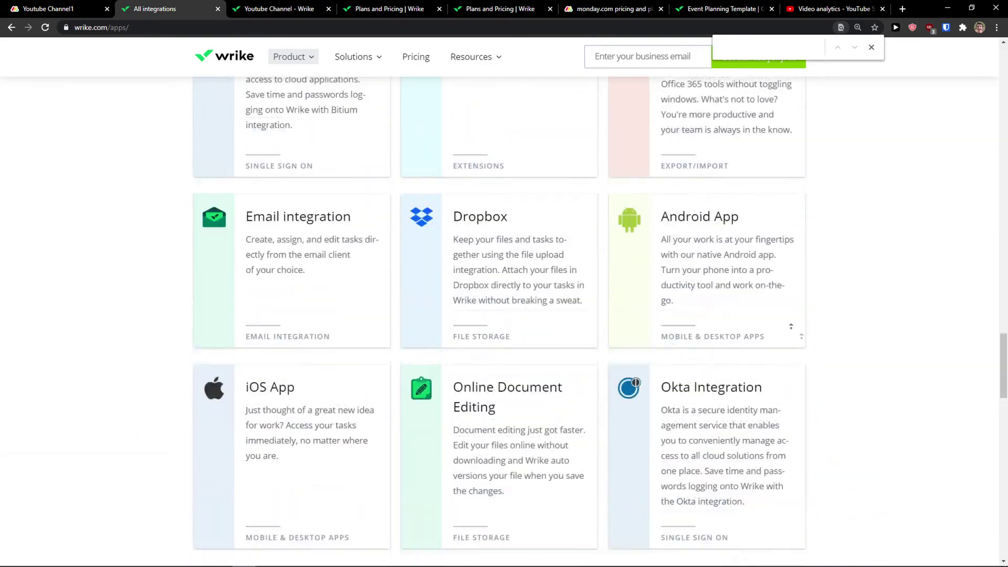
{"action": "middle_click", "coordinate": [913, 447]}
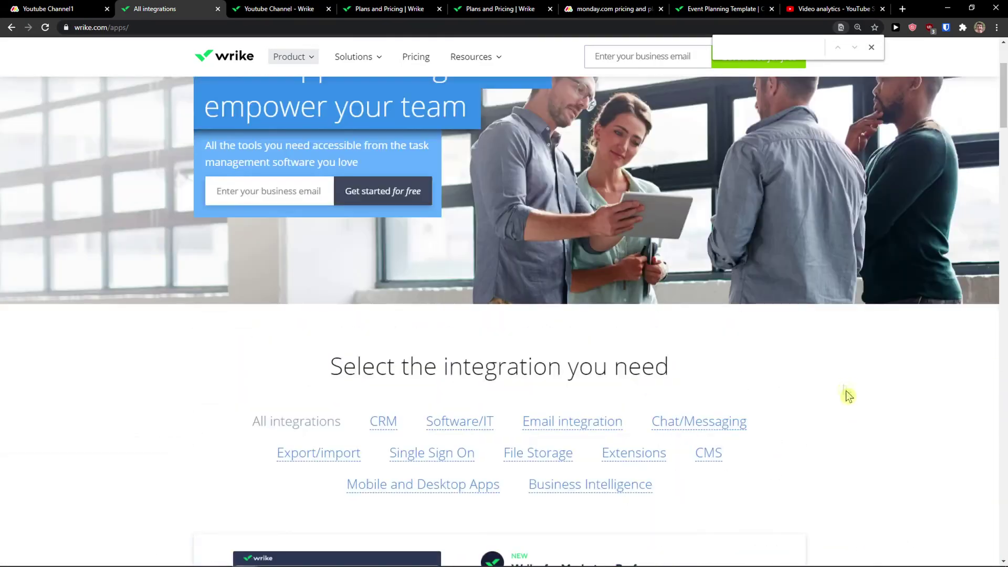
{"action": "scroll", "coordinate": [834, 431], "scroll_direction": "down", "scroll_amount": 3}
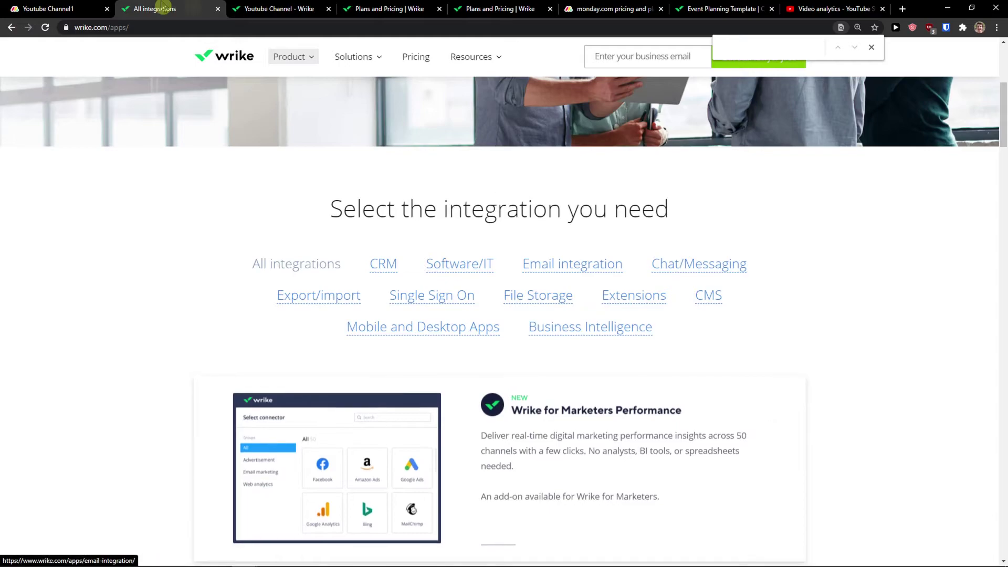
Step: Switch back to the monday.com Integrations Center and review its integrations for comparison with Wrike's
{"action": "left_click", "coordinate": [103, 7]}
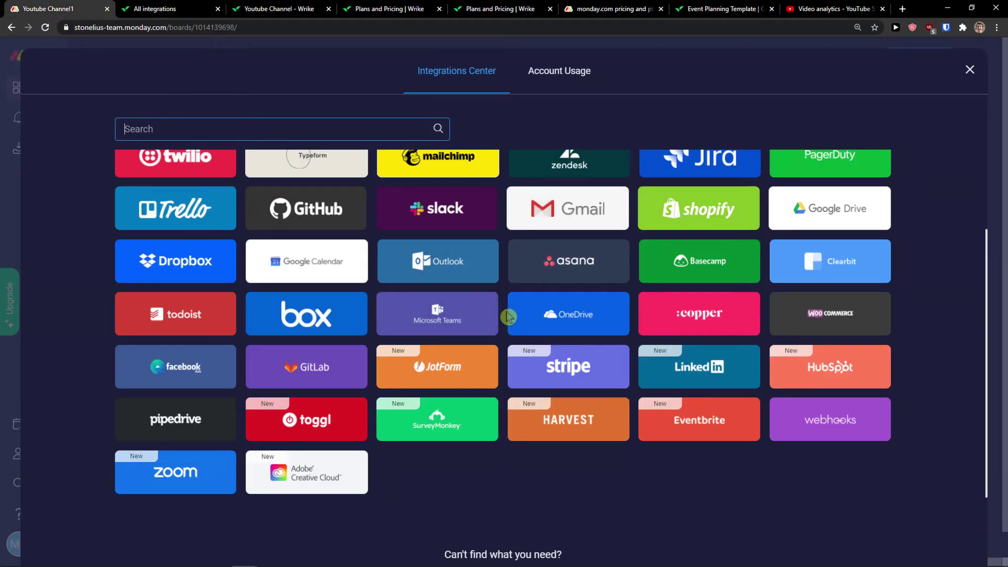
{"action": "scroll", "coordinate": [508, 315], "scroll_direction": "up", "scroll_amount": 2}
{"action": "scroll", "coordinate": [508, 315], "scroll_direction": "down", "scroll_amount": 1}
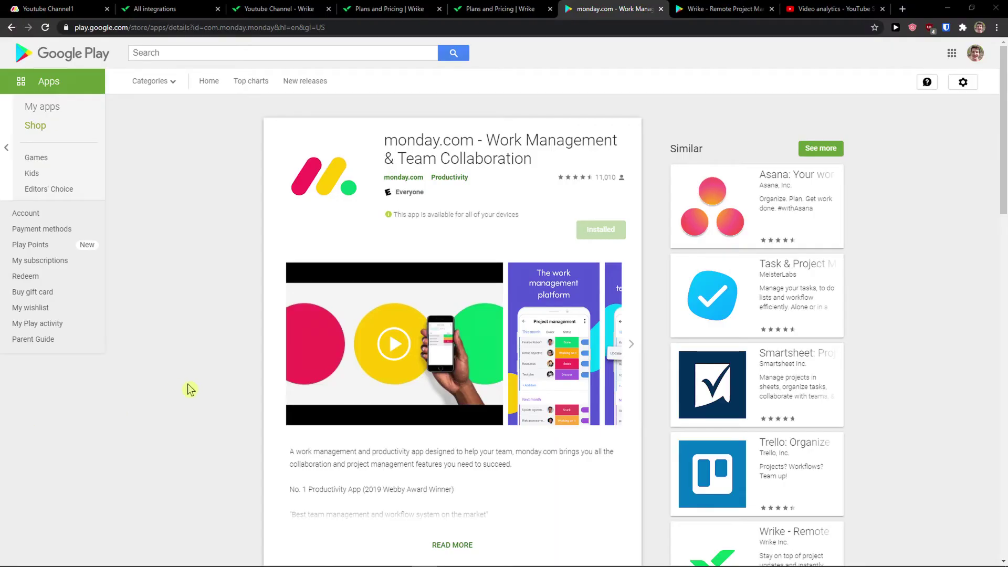
Step: Compare the Google Play pages of the Wrike and monday.com apps, and examine the ratings and reviews of the Wrike app
{"action": "left_click", "coordinate": [698, 7]}
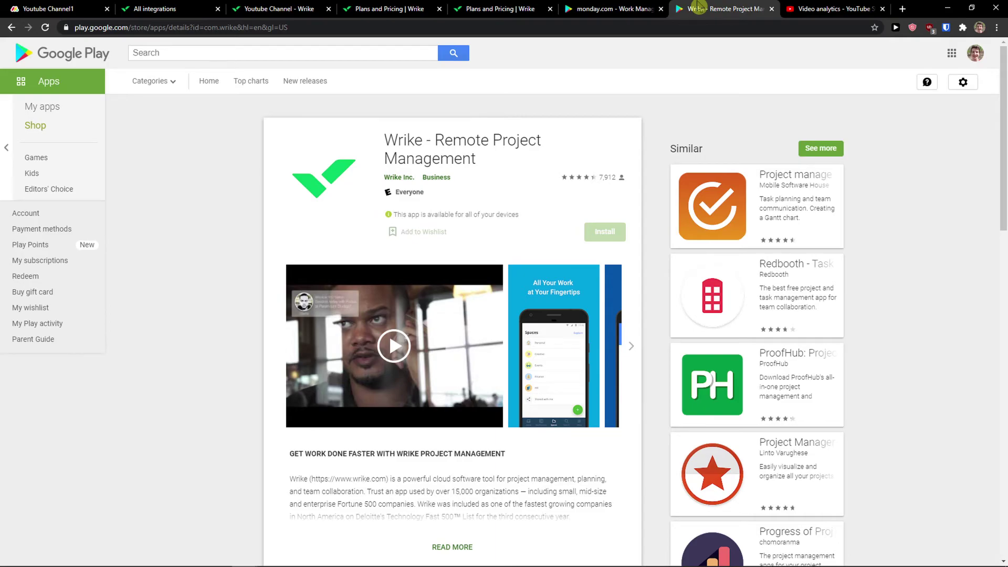
{"action": "left_click", "coordinate": [649, 5]}
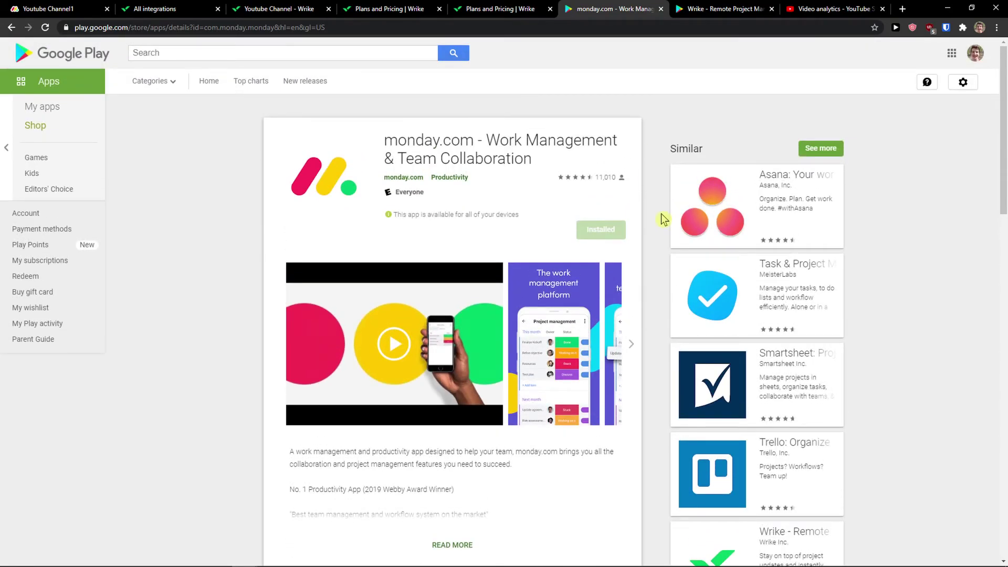
{"action": "left_click", "coordinate": [719, 9]}
{"action": "scroll", "coordinate": [643, 227], "scroll_direction": "down", "scroll_amount": 10}
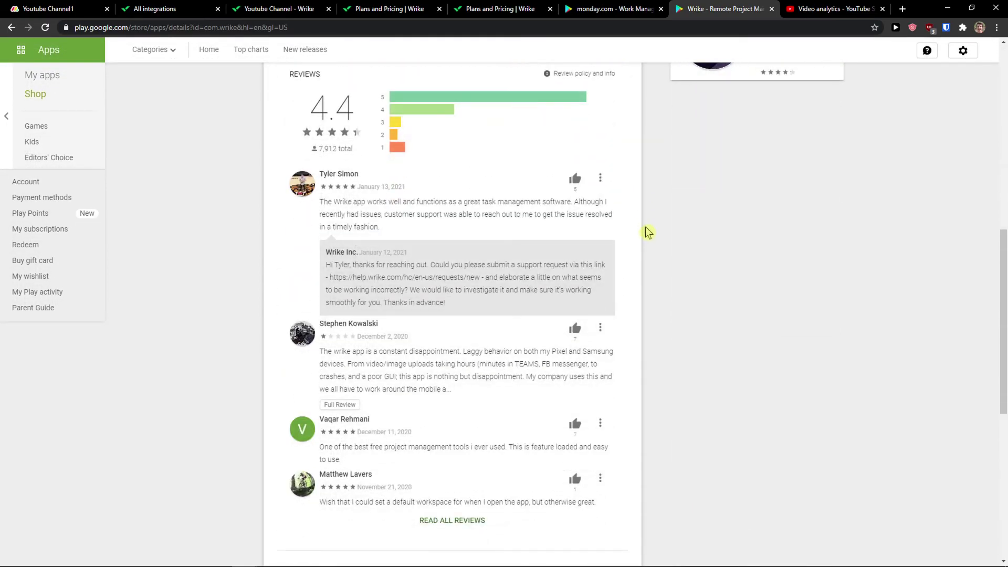
Step: Finish reading the Wrike app reviews on Google Play and look through the app's enlarged screenshots
{"action": "scroll", "coordinate": [648, 232], "scroll_direction": "up", "scroll_amount": 2}
{"action": "scroll", "coordinate": [660, 262], "scroll_direction": "up", "scroll_amount": 2}
{"action": "scroll", "coordinate": [669, 278], "scroll_direction": "down", "scroll_amount": 5}
{"action": "scroll", "coordinate": [666, 236], "scroll_direction": "up", "scroll_amount": 12}
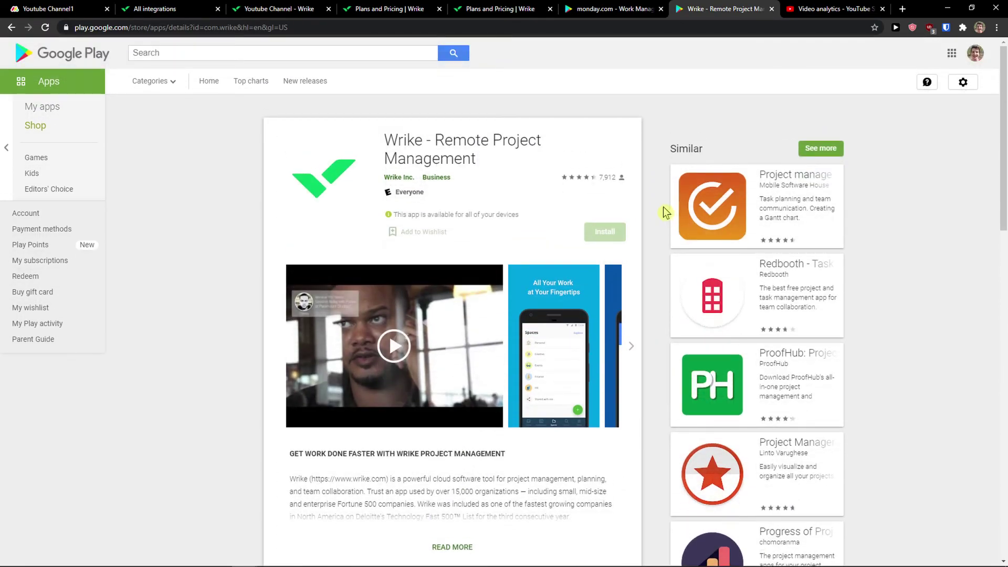
{"action": "left_click", "coordinate": [627, 321]}
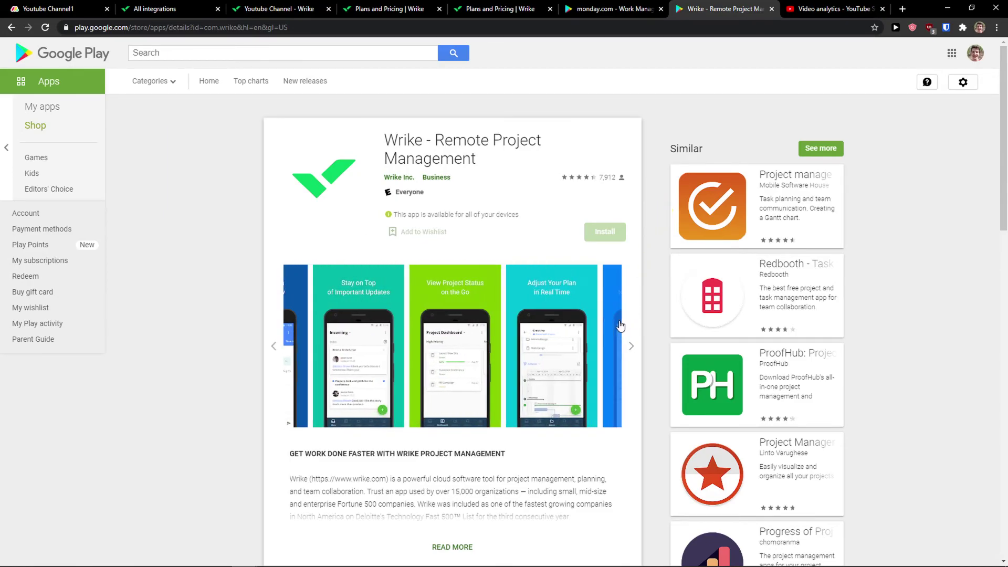
{"action": "left_click", "coordinate": [561, 337]}
{"action": "key", "text": "Left"}
{"action": "key", "text": "Left"}
{"action": "key", "text": "Left"}
{"action": "key", "text": "Left"}
{"action": "key", "text": "Right"}
{"action": "key", "text": "Right"}
{"action": "key", "text": "Right"}
Step: Switch to the monday.com app page on Google Play and look through its enlarged screenshots
{"action": "left_click", "coordinate": [602, 6]}
{"action": "left_click", "coordinate": [573, 315]}
{"action": "key", "text": "Right"}
{"action": "key", "text": "Right"}
{"action": "key", "text": "Right"}
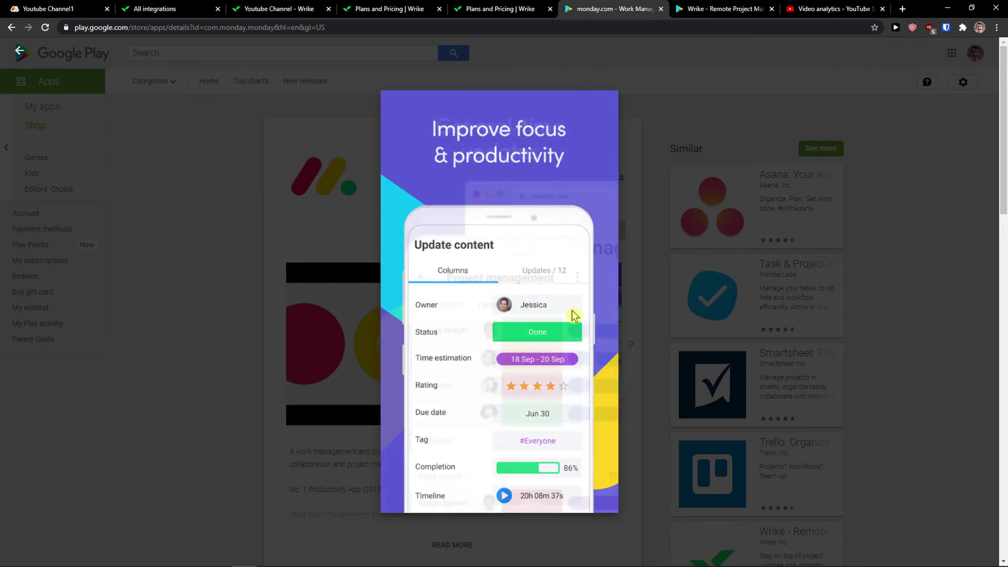
{"action": "key", "text": "Right"}
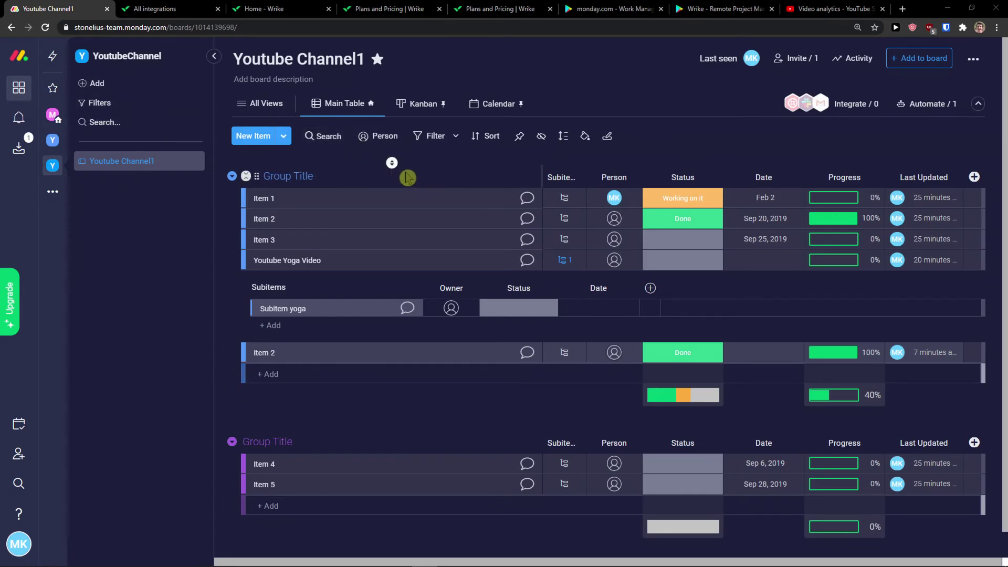
Step: Open the Views Center from the monday.com Youtube Channel1 board, examine the available views and apps, and close it
{"action": "left_click", "coordinate": [261, 103]}
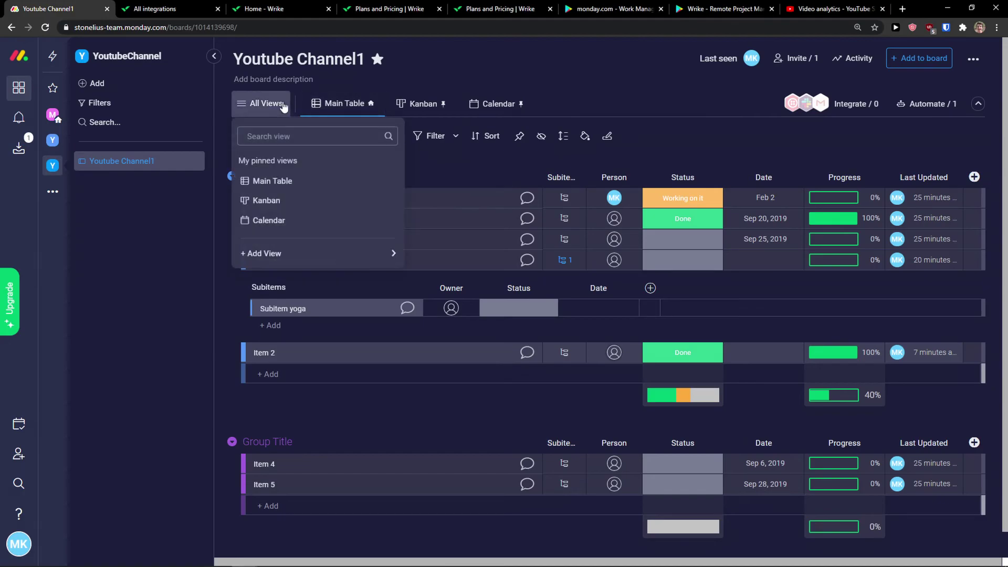
{"action": "mouse_move", "coordinate": [323, 257]}
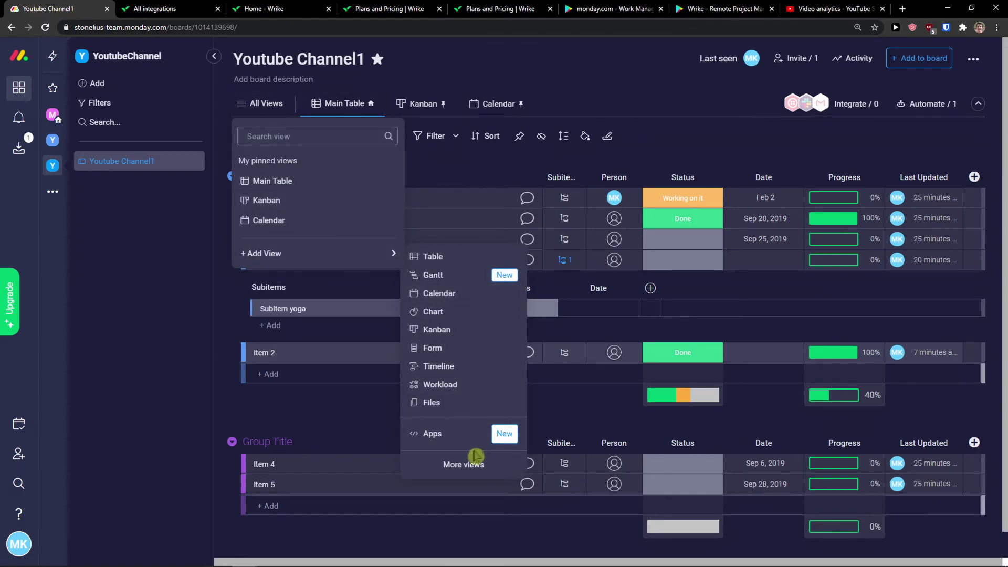
{"action": "left_click", "coordinate": [465, 465]}
{"action": "scroll", "coordinate": [490, 254], "scroll_direction": "down", "scroll_amount": 2}
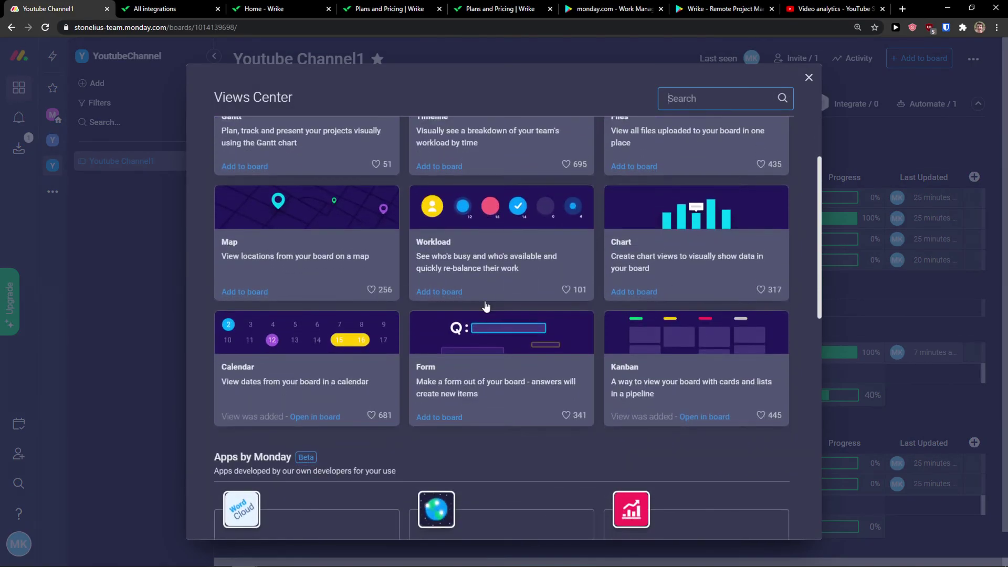
{"action": "scroll", "coordinate": [502, 263], "scroll_direction": "down", "scroll_amount": 4}
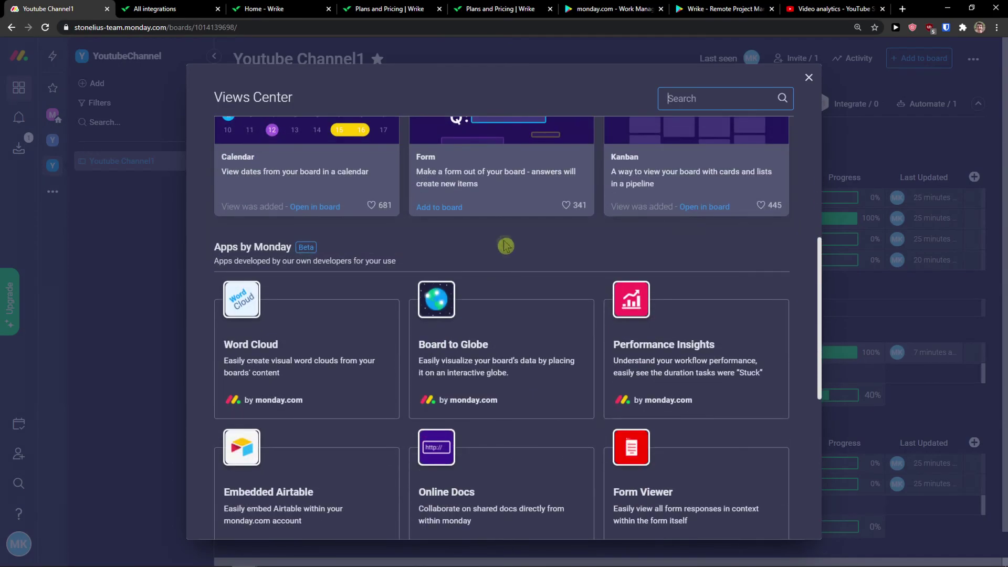
{"action": "scroll", "coordinate": [502, 262], "scroll_direction": "up", "scroll_amount": 2}
{"action": "scroll", "coordinate": [496, 283], "scroll_direction": "down", "scroll_amount": 2}
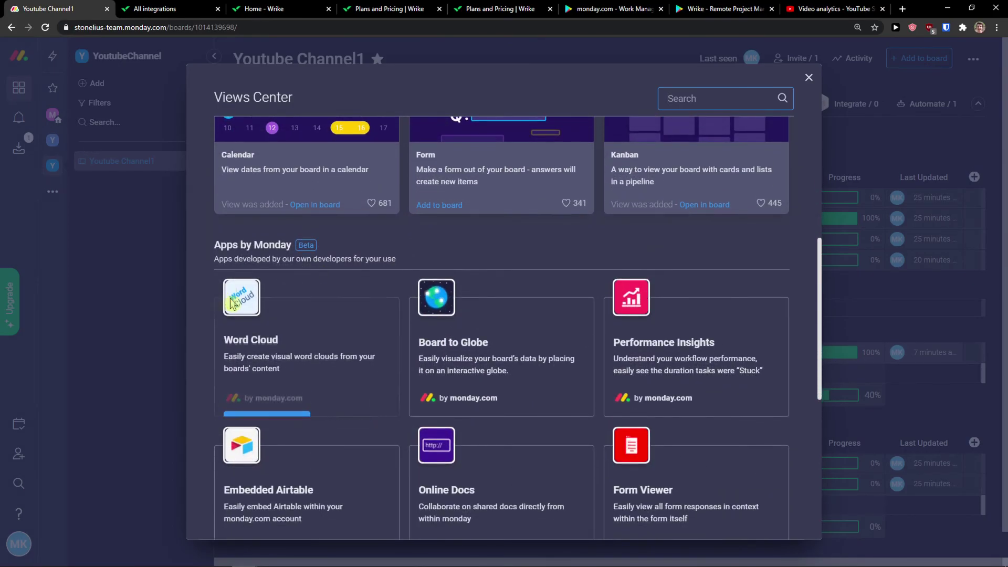
{"action": "scroll", "coordinate": [441, 274], "scroll_direction": "down", "scroll_amount": 4}
{"action": "scroll", "coordinate": [441, 274], "scroll_direction": "down", "scroll_amount": 3}
{"action": "scroll", "coordinate": [441, 274], "scroll_direction": "up", "scroll_amount": 10}
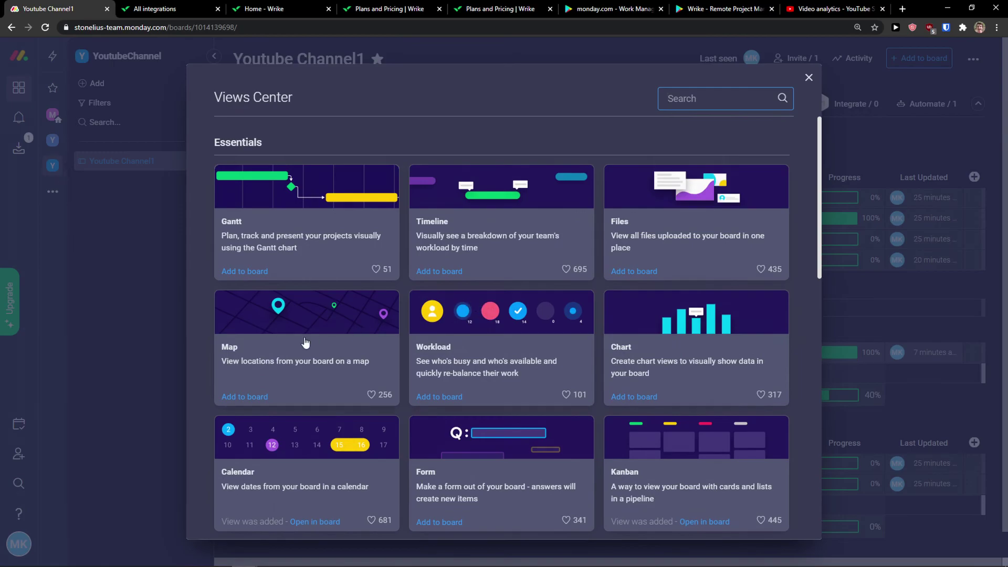
{"action": "left_click", "coordinate": [168, 347]}
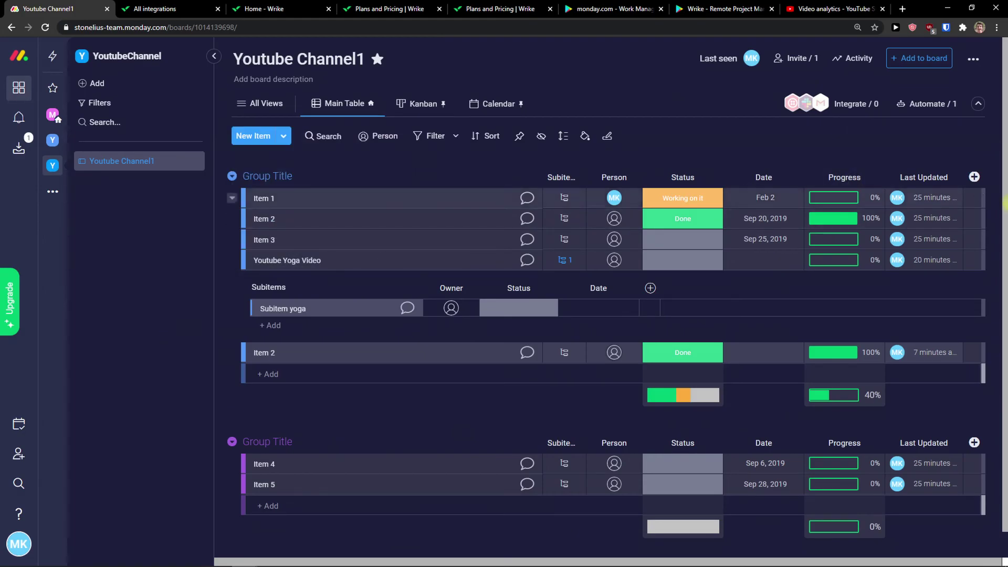
Step: Open the Column Center for the Youtube Channel1 board, examine the available column types, and close it
{"action": "left_click", "coordinate": [974, 178]}
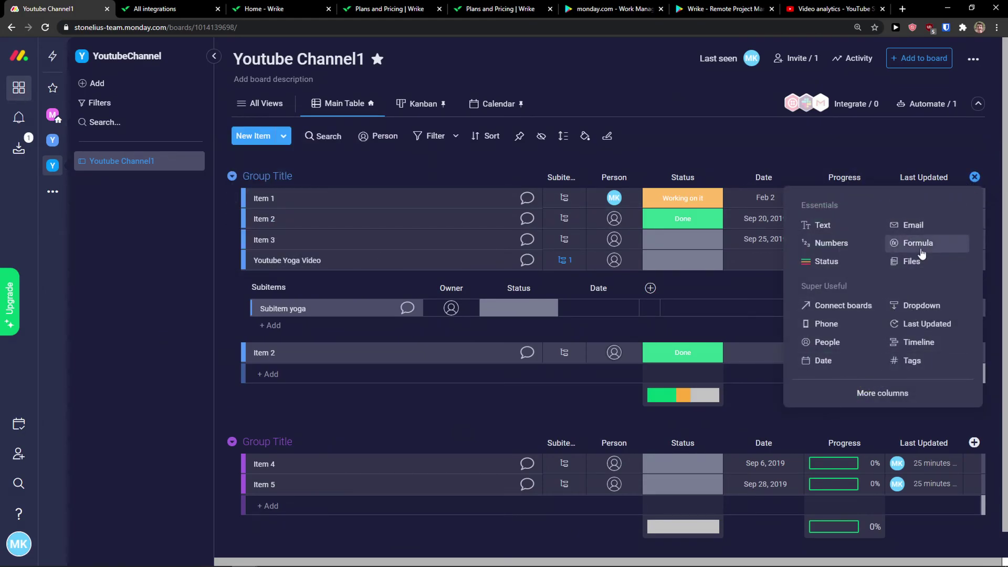
{"action": "left_click", "coordinate": [874, 393]}
{"action": "scroll", "coordinate": [724, 326], "scroll_direction": "down", "scroll_amount": 20}
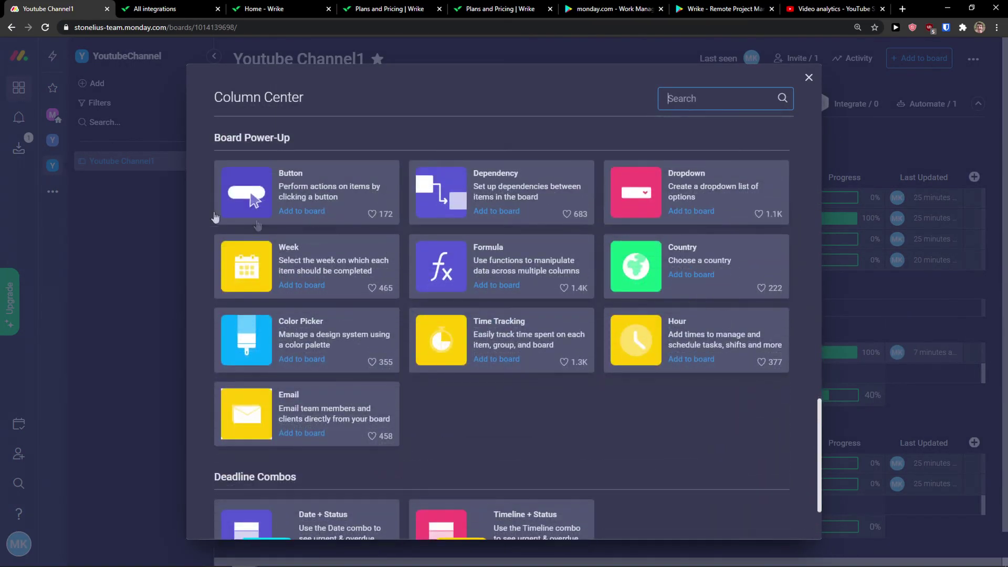
{"action": "left_click", "coordinate": [133, 270]}
{"action": "left_click", "coordinate": [133, 271]}
Step: Switch to the Wrike workspace, open the Youtube Channel space and show its tasks in the Board view
{"action": "left_click", "coordinate": [167, 8]}
{"action": "left_click", "coordinate": [282, 6]}
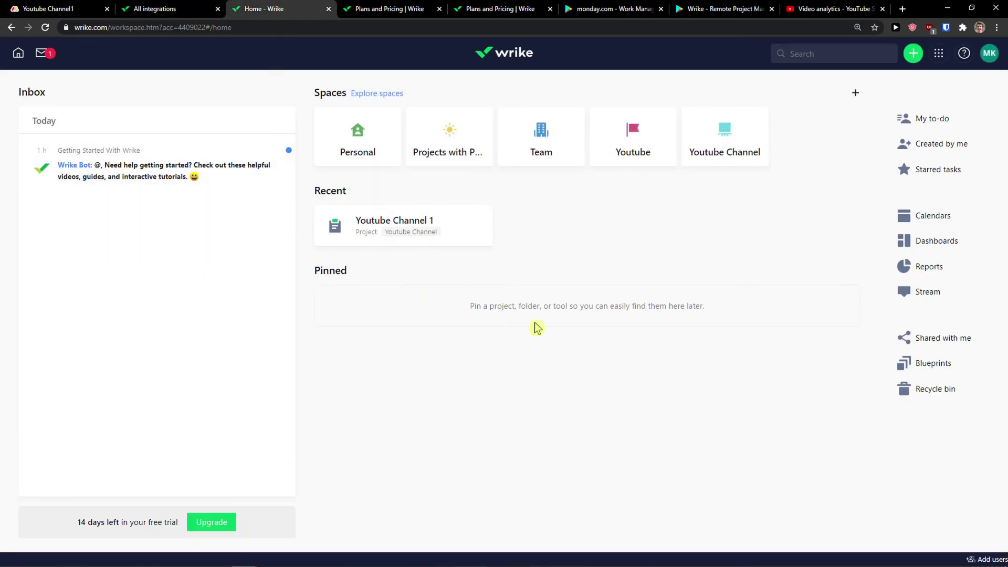
{"action": "left_click", "coordinate": [389, 8]}
{"action": "left_click", "coordinate": [183, 6]}
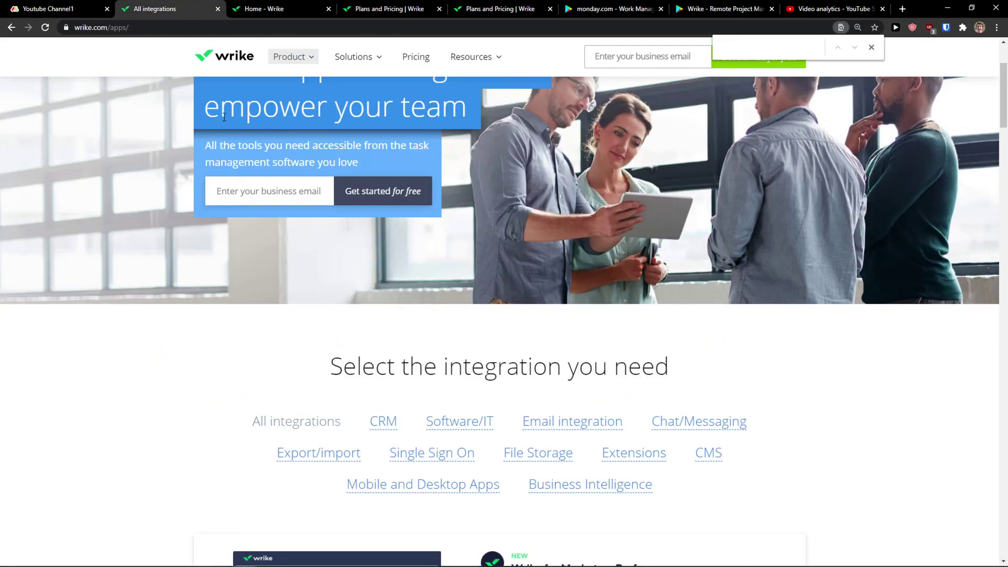
{"action": "left_click", "coordinate": [262, 8]}
{"action": "left_click", "coordinate": [704, 131]}
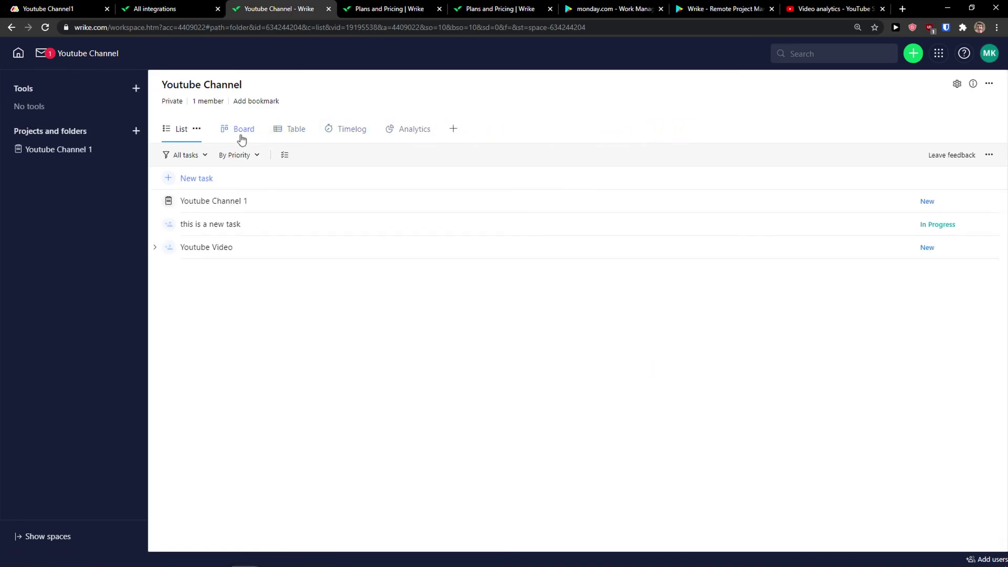
{"action": "left_click", "coordinate": [238, 133]}
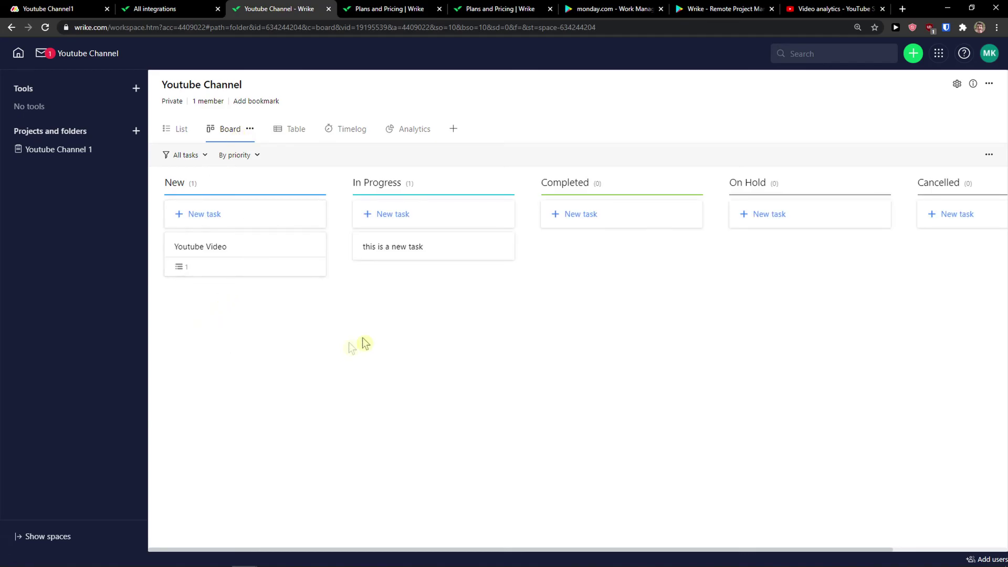
Step: Check which views can be added to the Wrike Youtube Channel space and open its Timelog view
{"action": "left_click", "coordinate": [42, 6]}
{"action": "left_click", "coordinate": [278, 9]}
{"action": "left_click", "coordinate": [453, 131]}
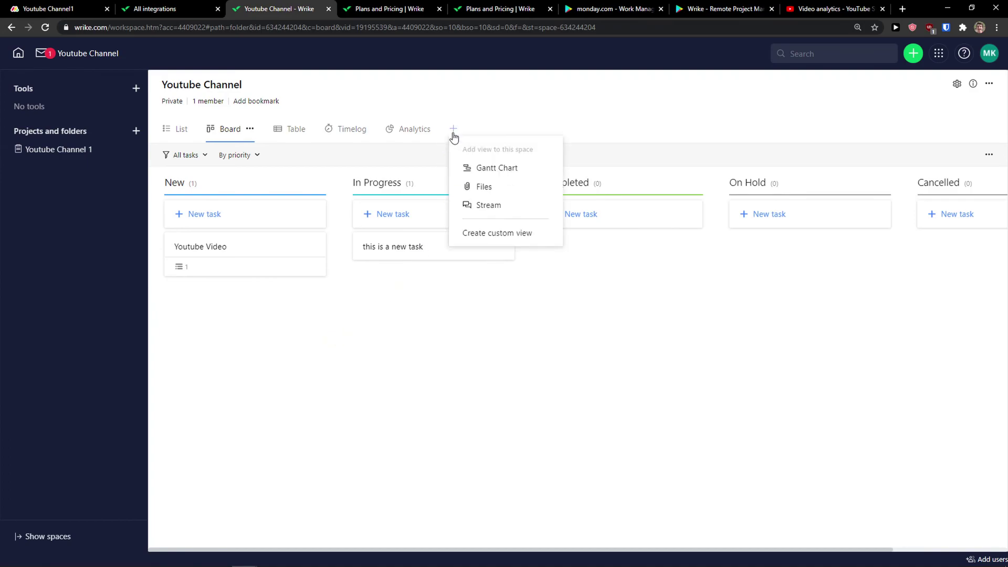
{"action": "left_click", "coordinate": [351, 129]}
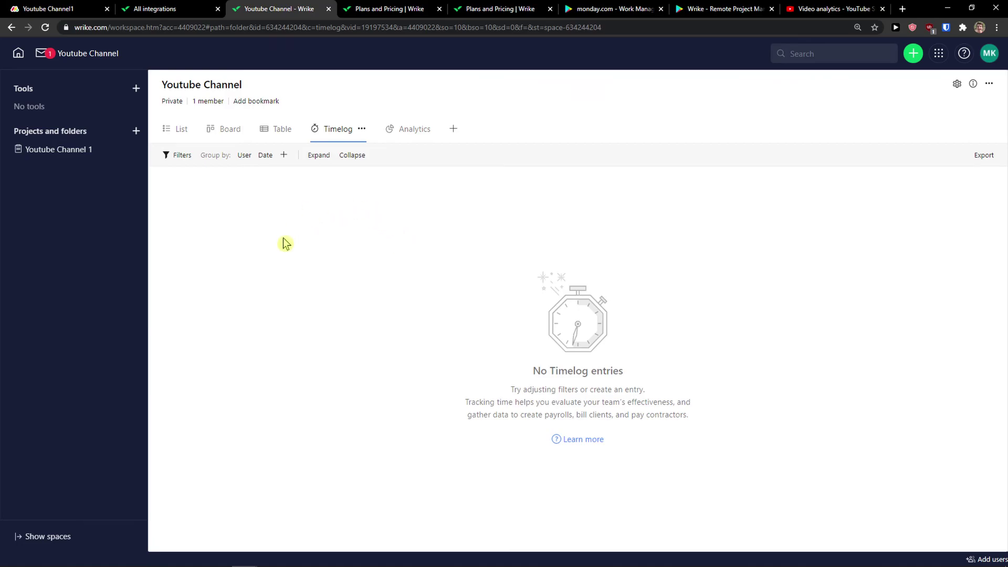
Step: Recheck the views that can be added to the space, close the list, and open the Youtube Channel 1 project
{"action": "key", "text": "ctrl+1"}
{"action": "left_click", "coordinate": [278, 8]}
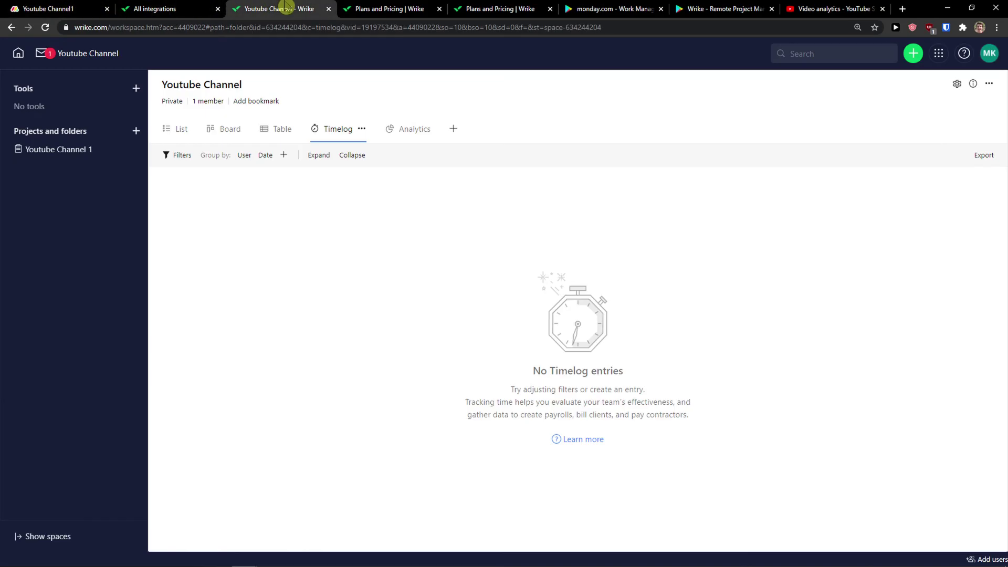
{"action": "left_click", "coordinate": [453, 130]}
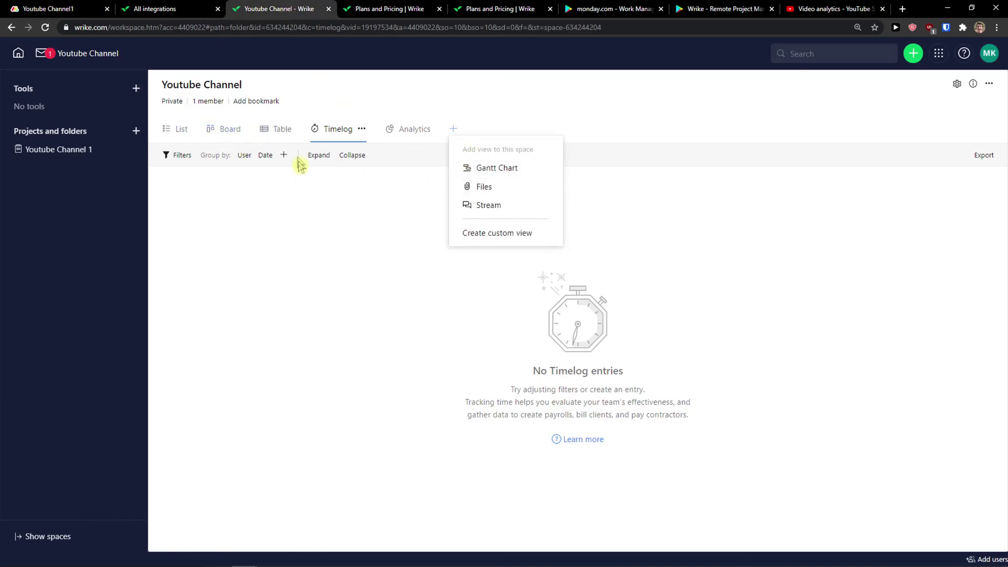
{"action": "left_click", "coordinate": [251, 194]}
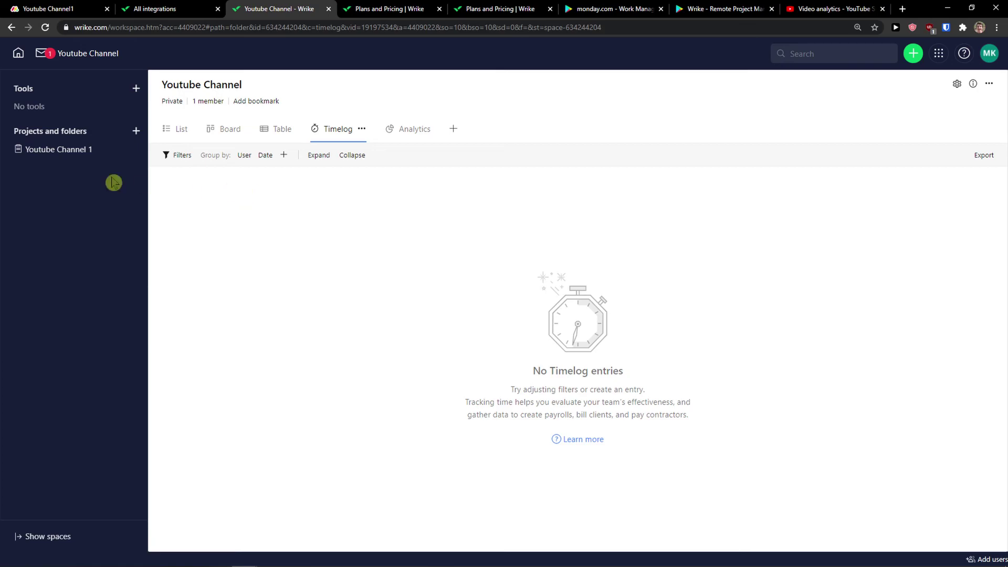
{"action": "left_click", "coordinate": [33, 152]}
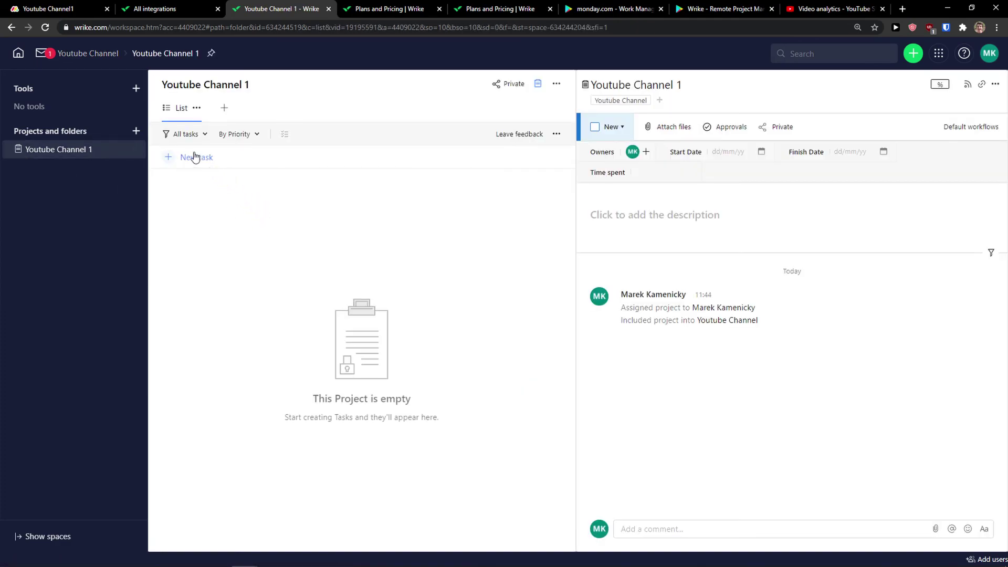